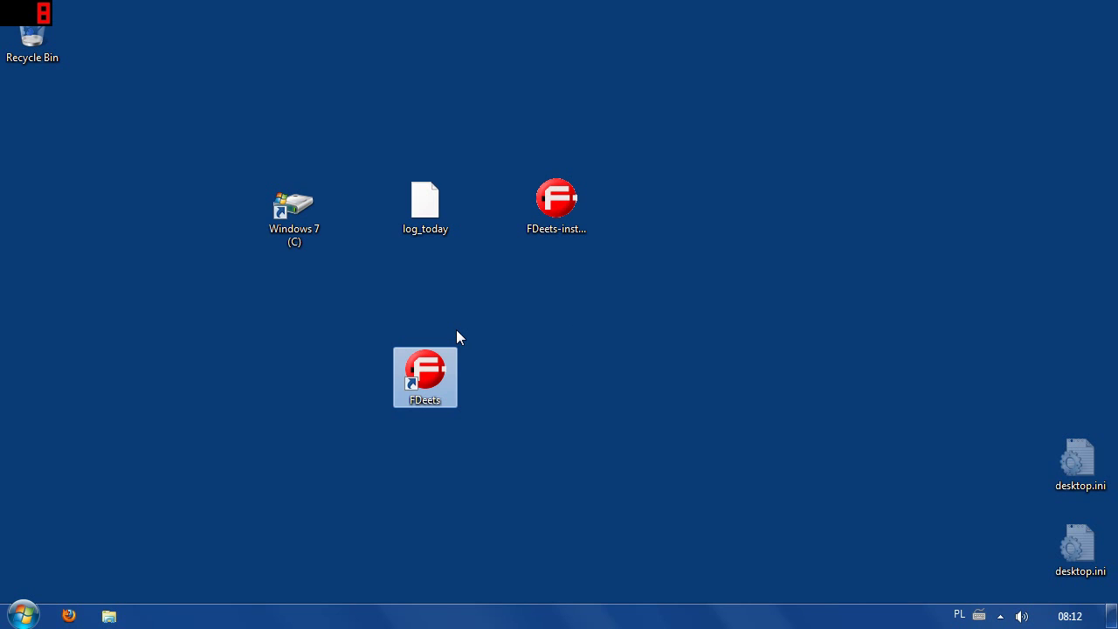
Launch F-Deets, leave 'do not show again' unchecked, and advance from the welcome page to Create a new connection.
double_click(423, 375)
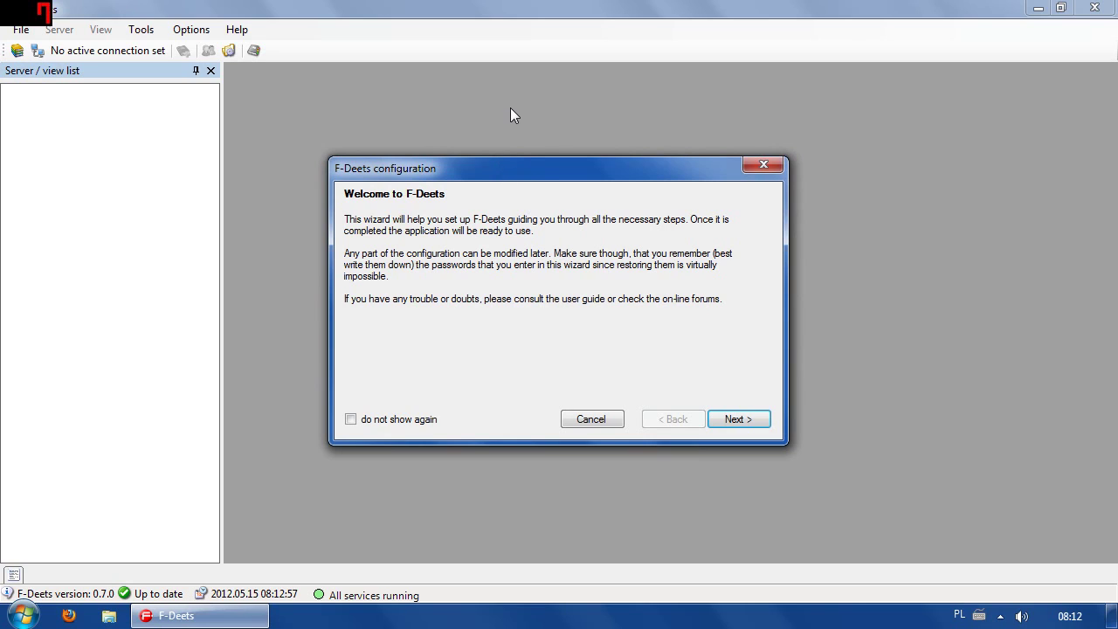
click(376, 420)
click(411, 423)
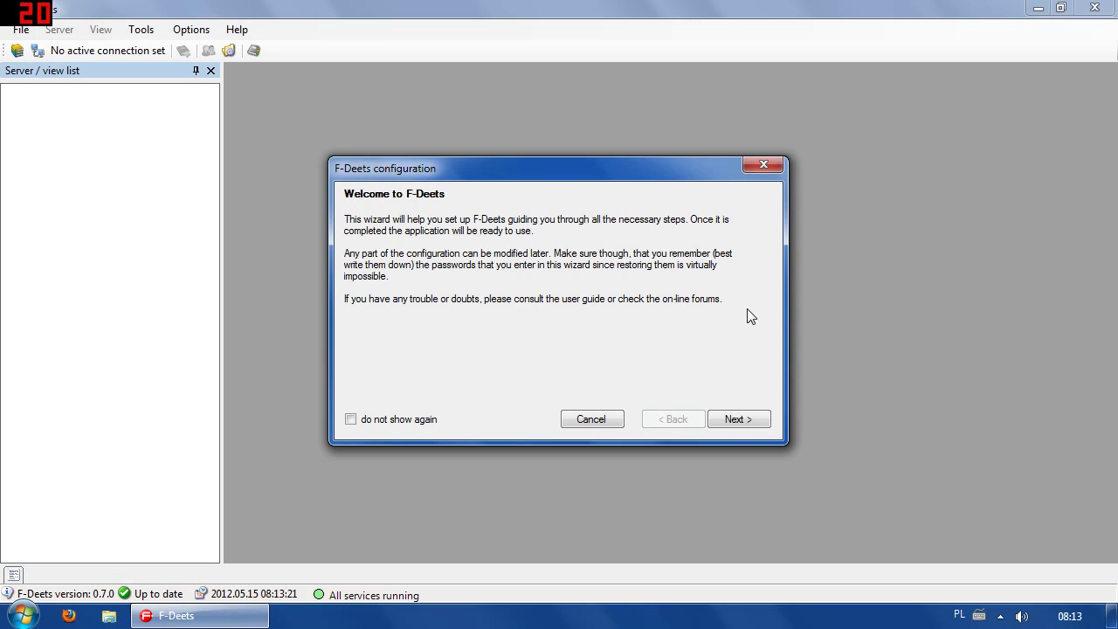
drag(743, 305, 338, 234)
click(379, 231)
click(741, 419)
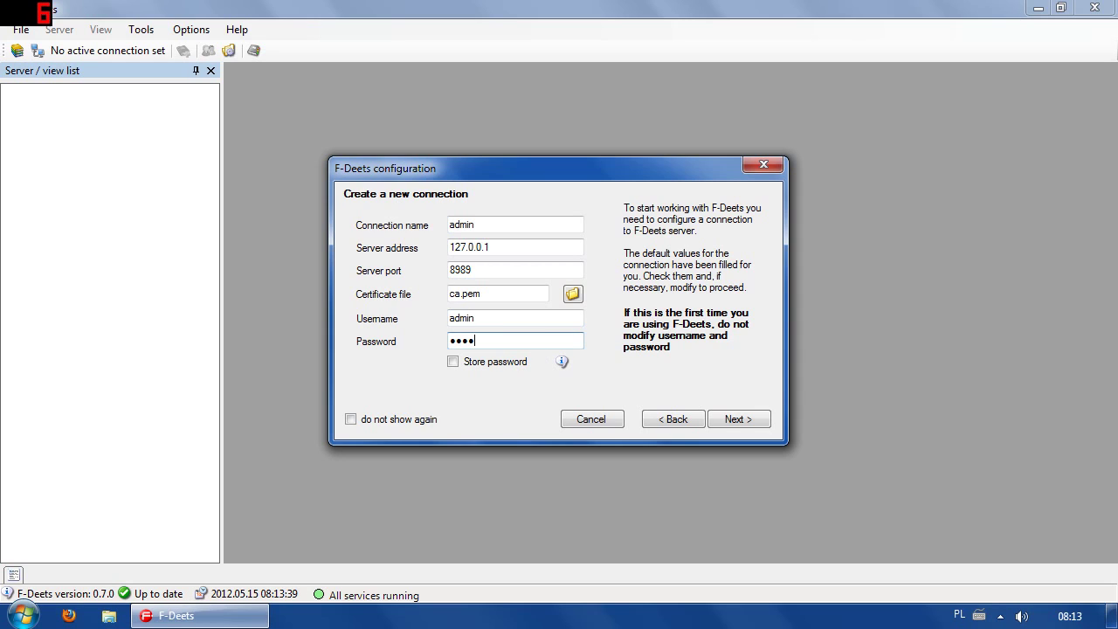
Keep server 127.0.0.1, port 8989, ca.pem and username admin, then submit the connection for validation.
key(shift+Home)
key(shift+Tab)
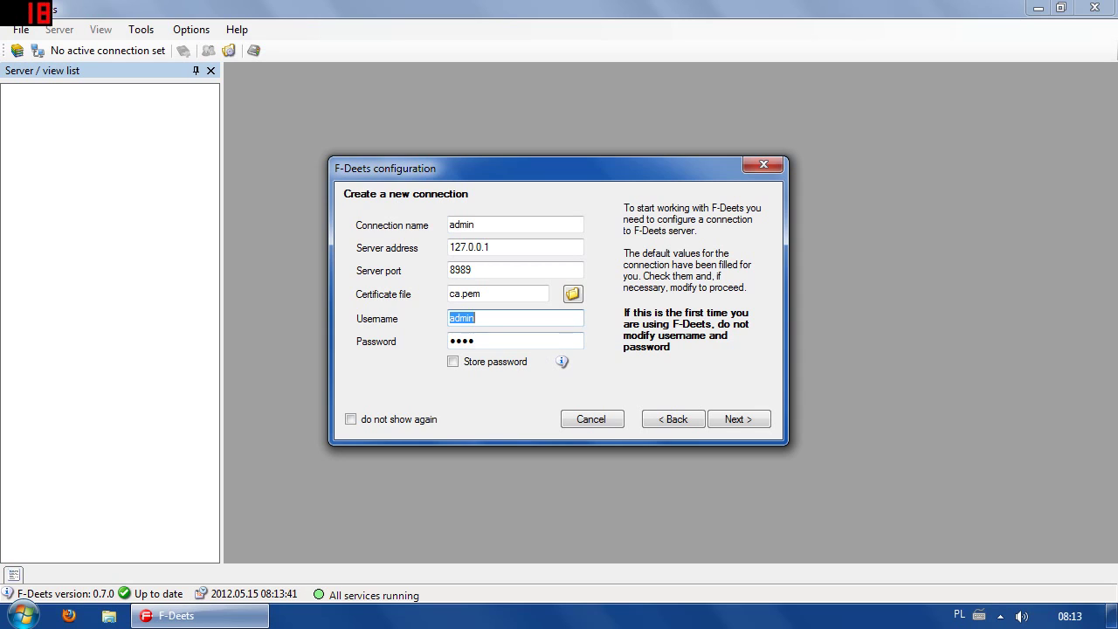
click(516, 318)
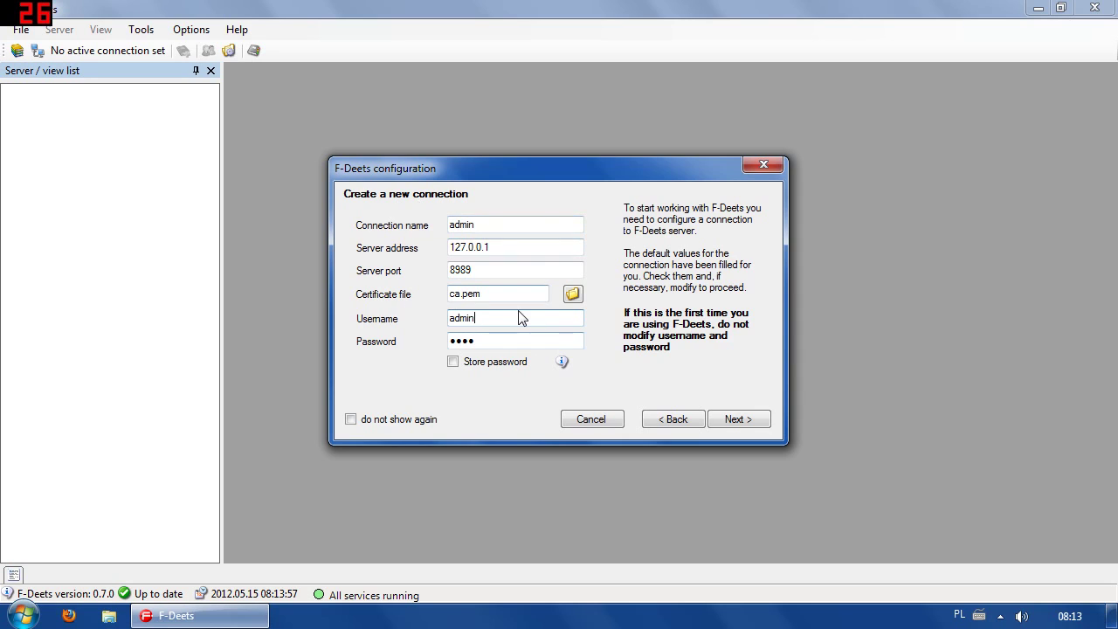
double_click(515, 248)
click(515, 248)
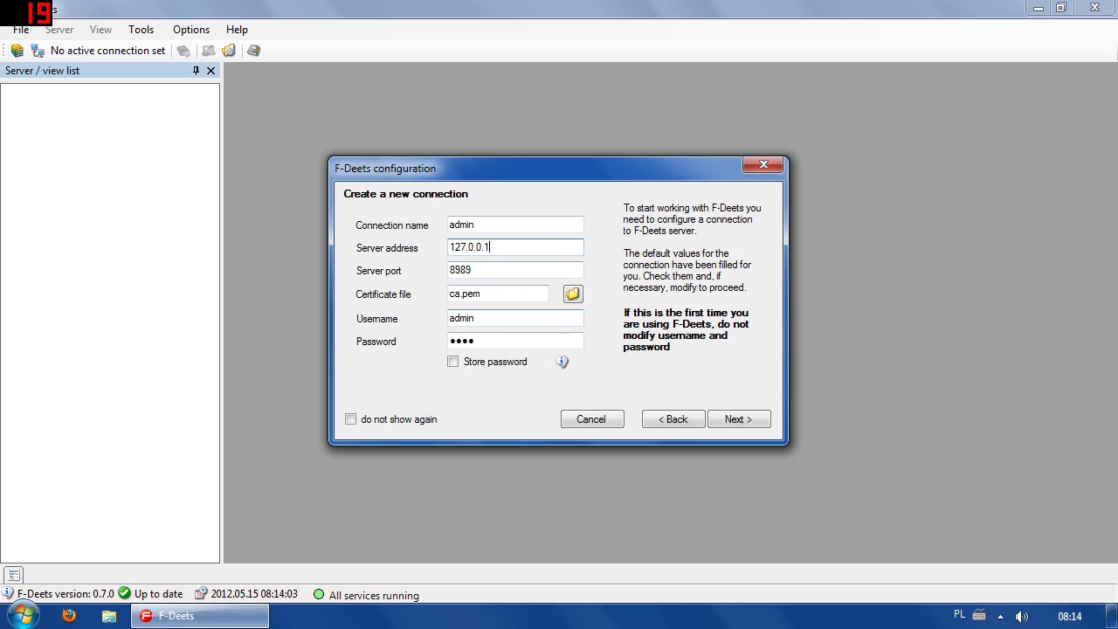
double_click(485, 319)
key(Tab)
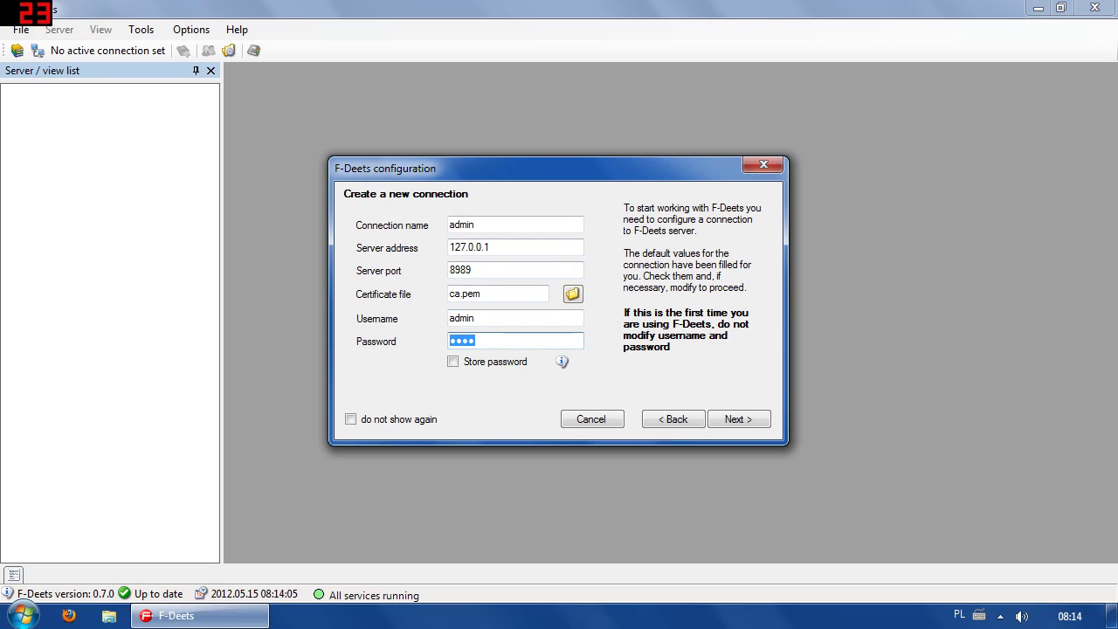
click(738, 426)
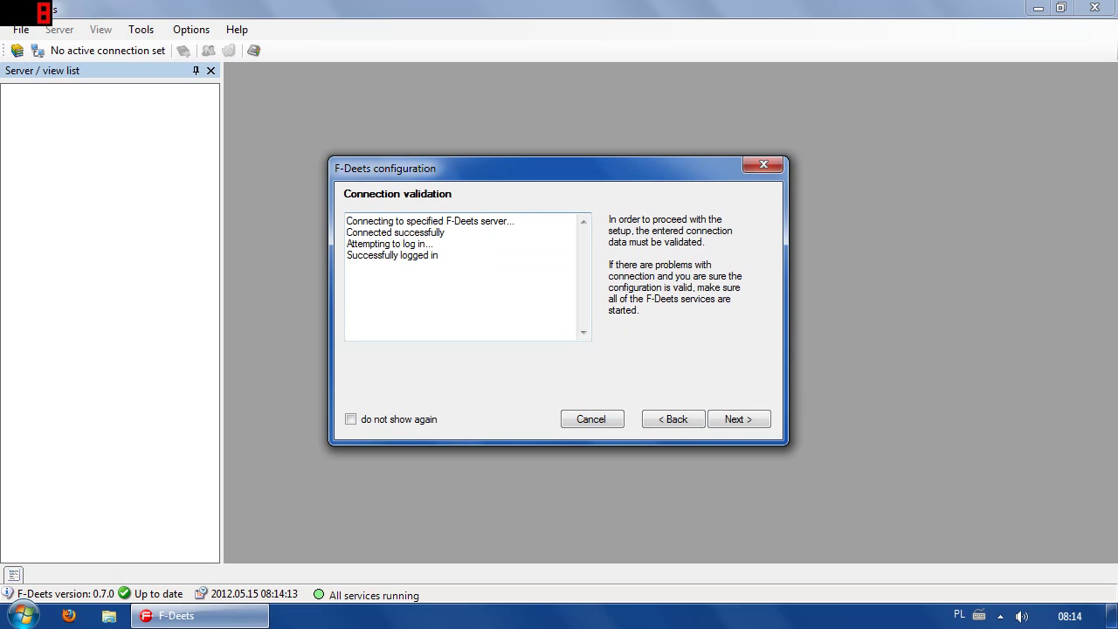
mouse_move(445, 234)
mouse_down()
mouse_move(346, 234)
mouse_move(445, 234)
mouse_up()
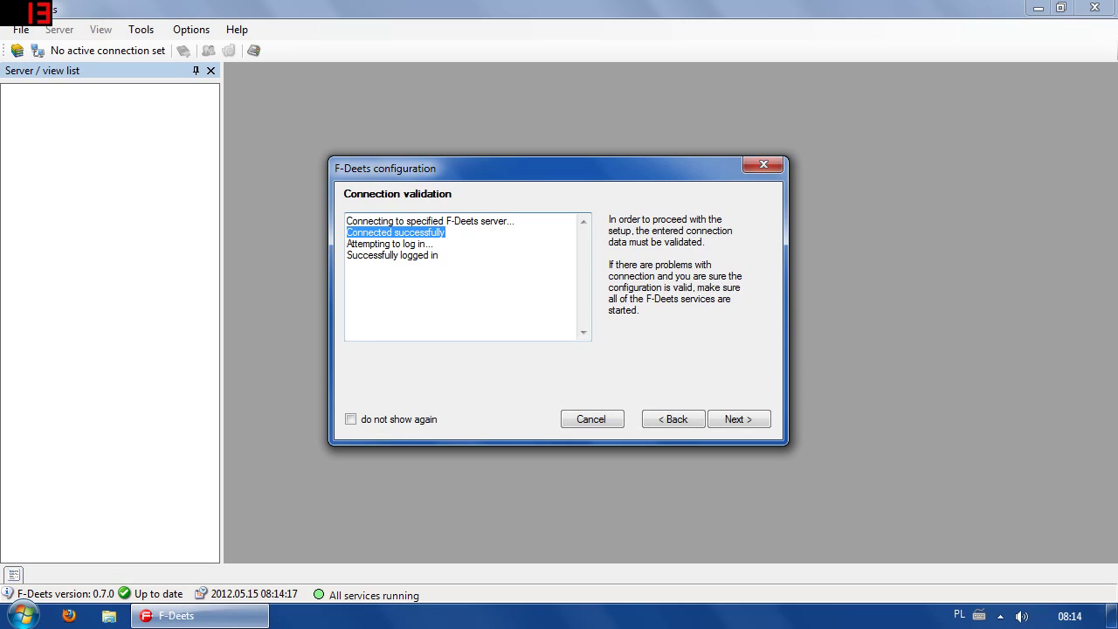
click(347, 253)
drag(346, 244, 434, 244)
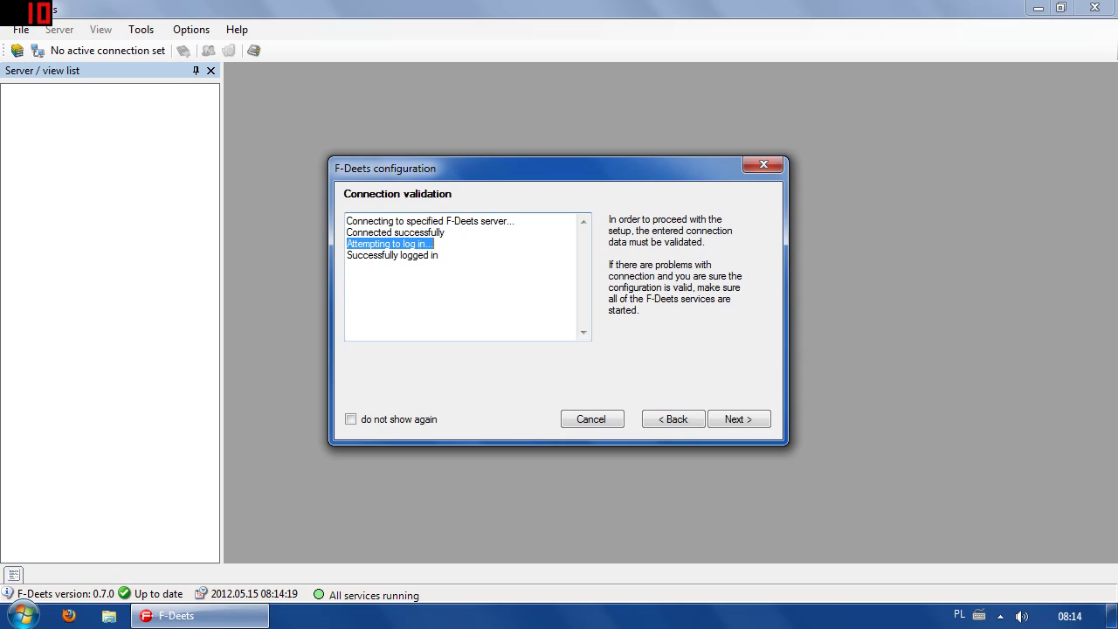
click(439, 255)
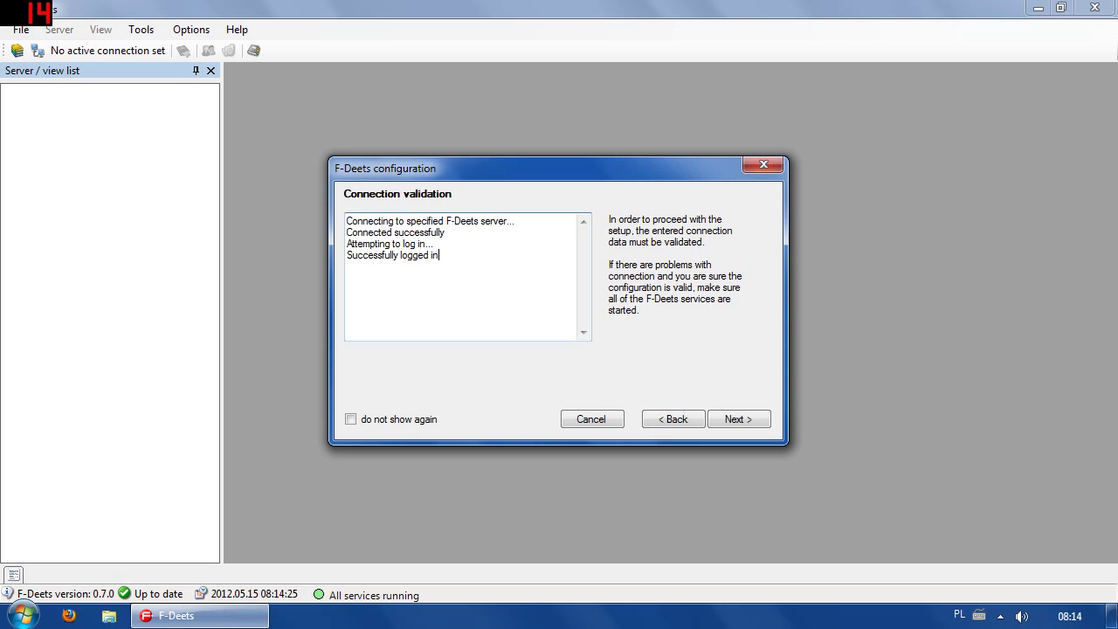
drag(440, 256, 347, 245)
click(440, 256)
Enter and confirm a new four-character admin password, then continue to Create a new user.
click(733, 416)
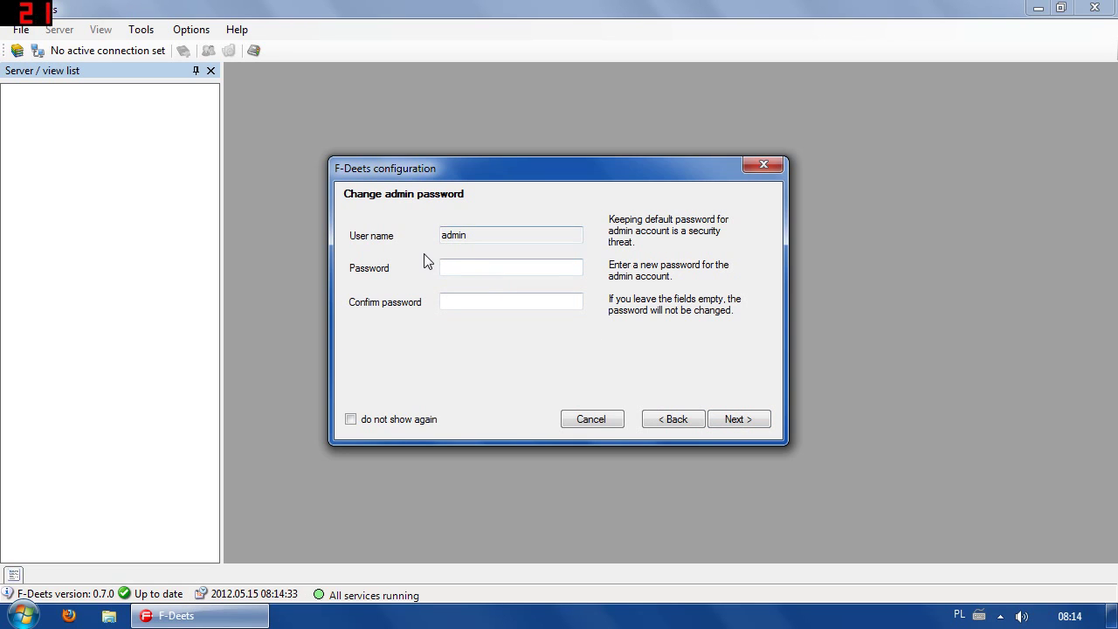
click(482, 268)
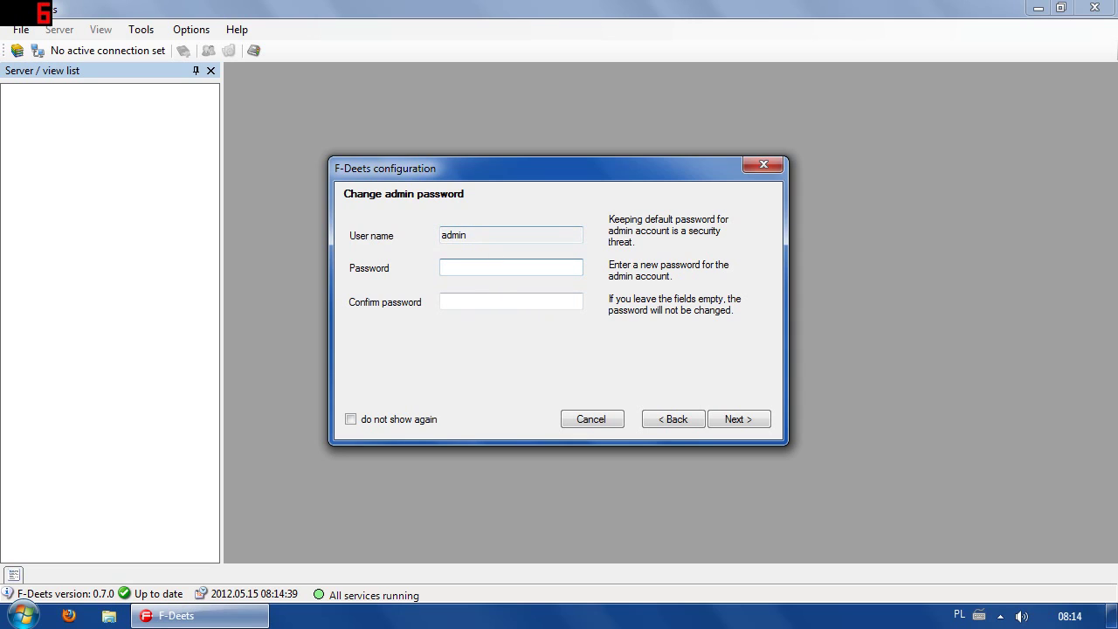
text(test)
click(510, 302)
text(test)
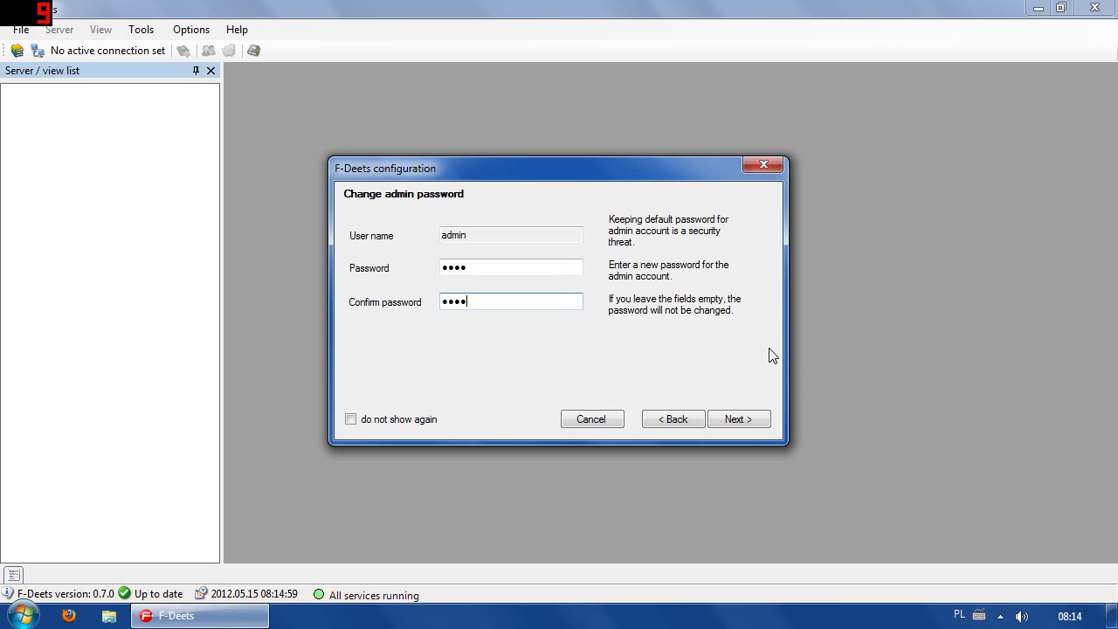
click(738, 420)
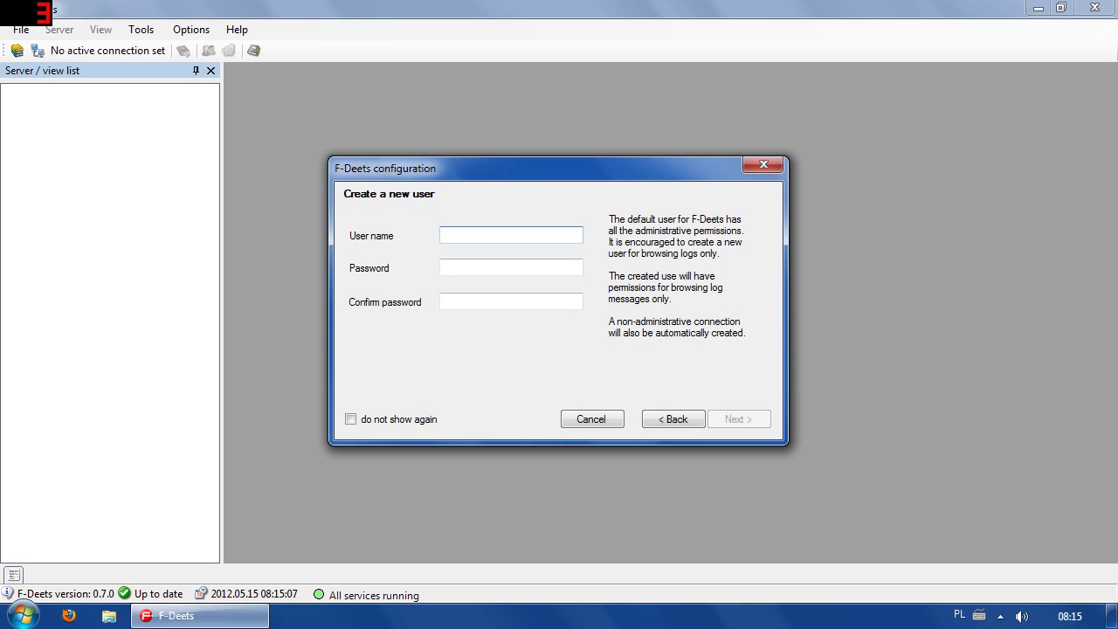
Create user fdeets with a matching four-character password and continue to the views page.
text(fdeets)
key(Tab)
text(f)
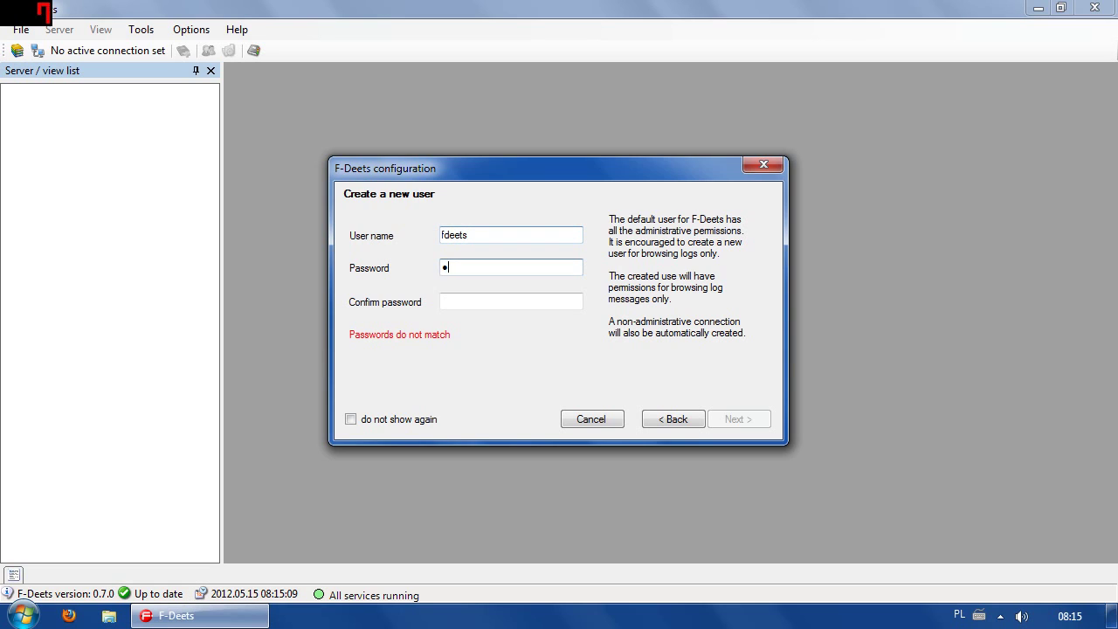
key(BackSpace)
key(Caps_Lock)
key(Caps_Lock)
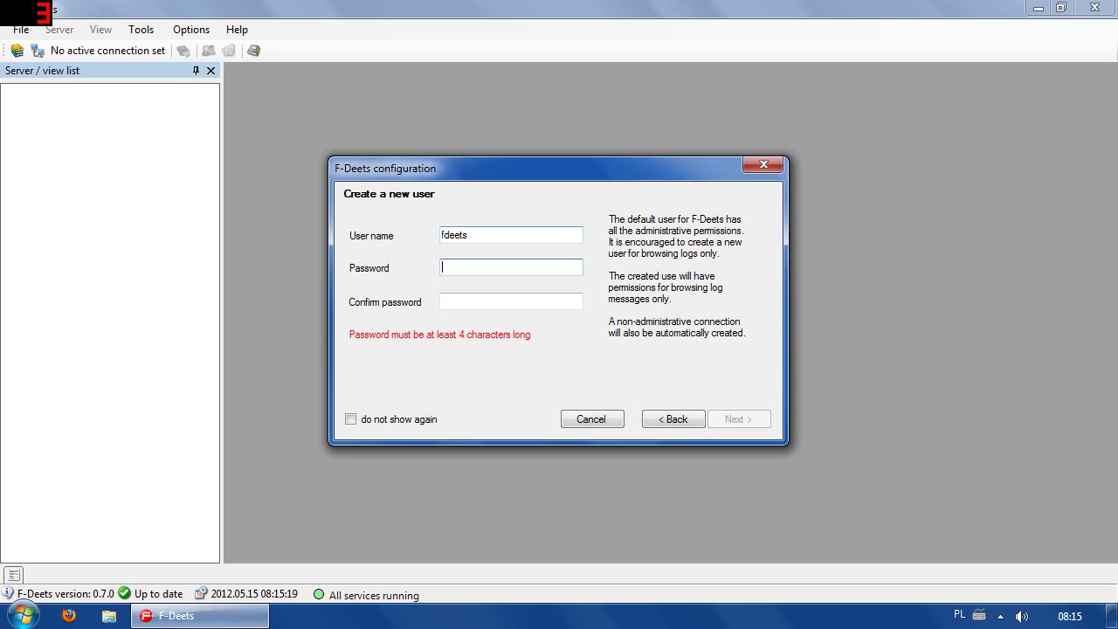
text(test)
key(Tab)
text(t)
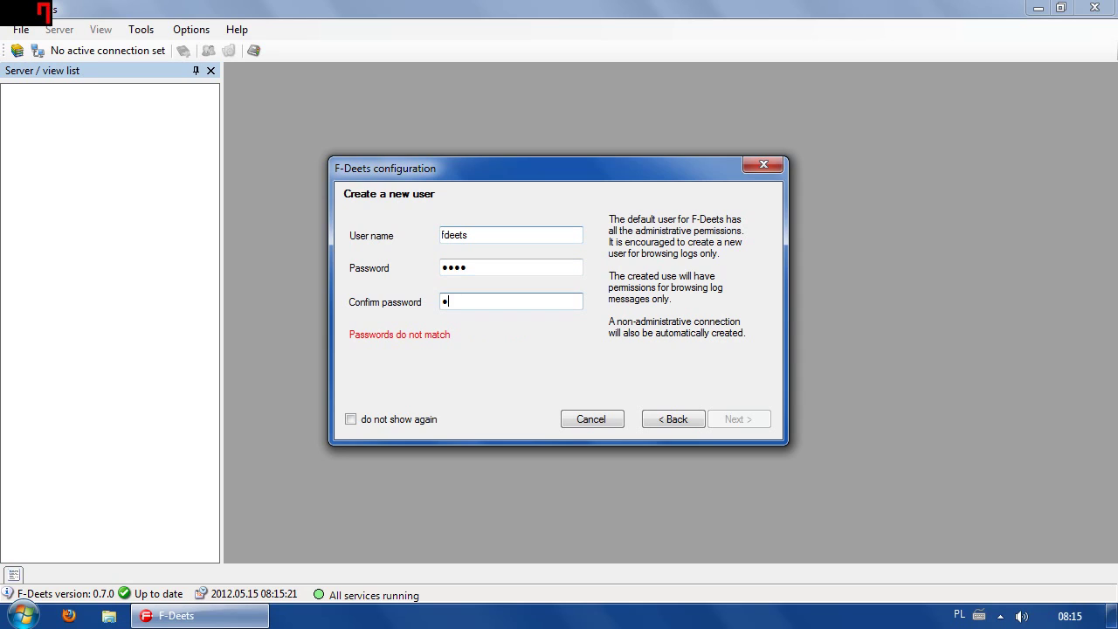
text(est)
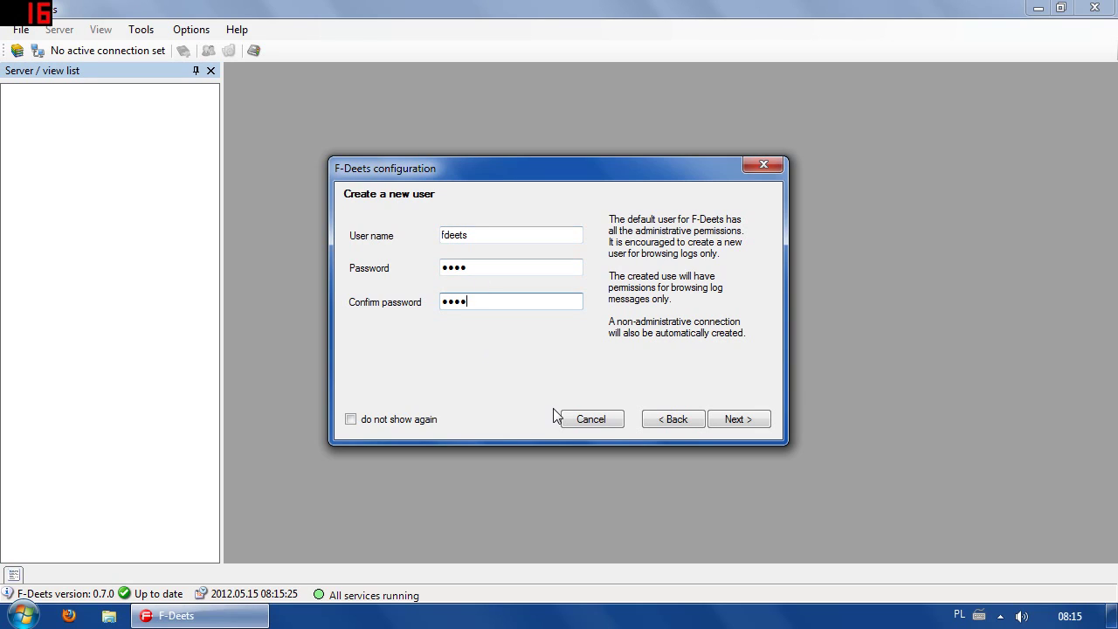
click(753, 423)
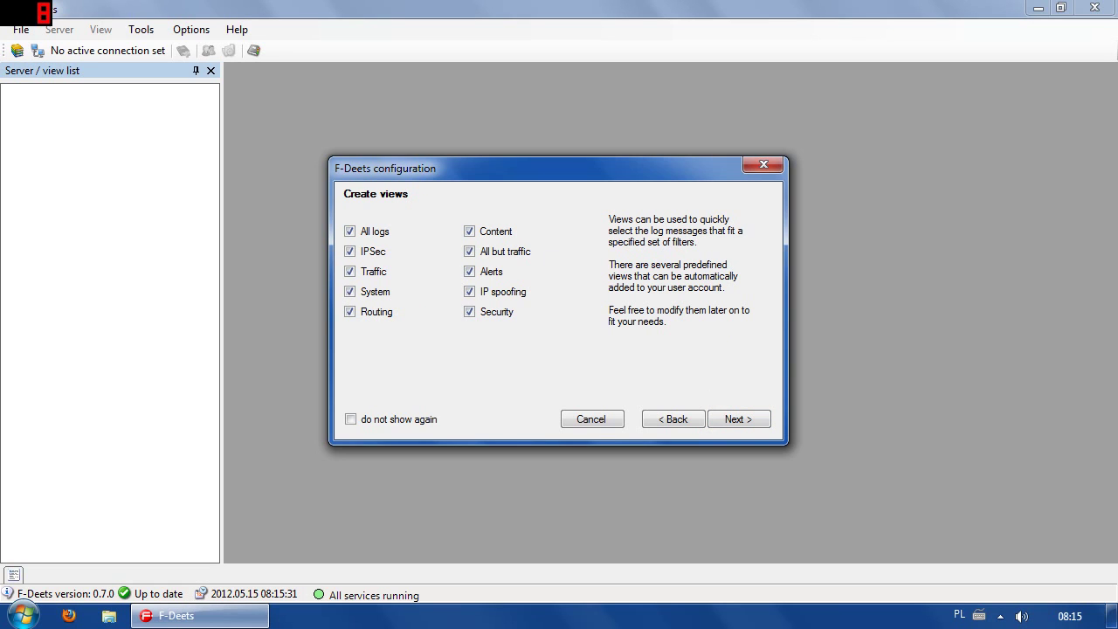
Uncheck the All but traffic, Alerts and IP spoofing views, keeping Security checked.
click(470, 313)
click(470, 292)
click(469, 272)
click(470, 251)
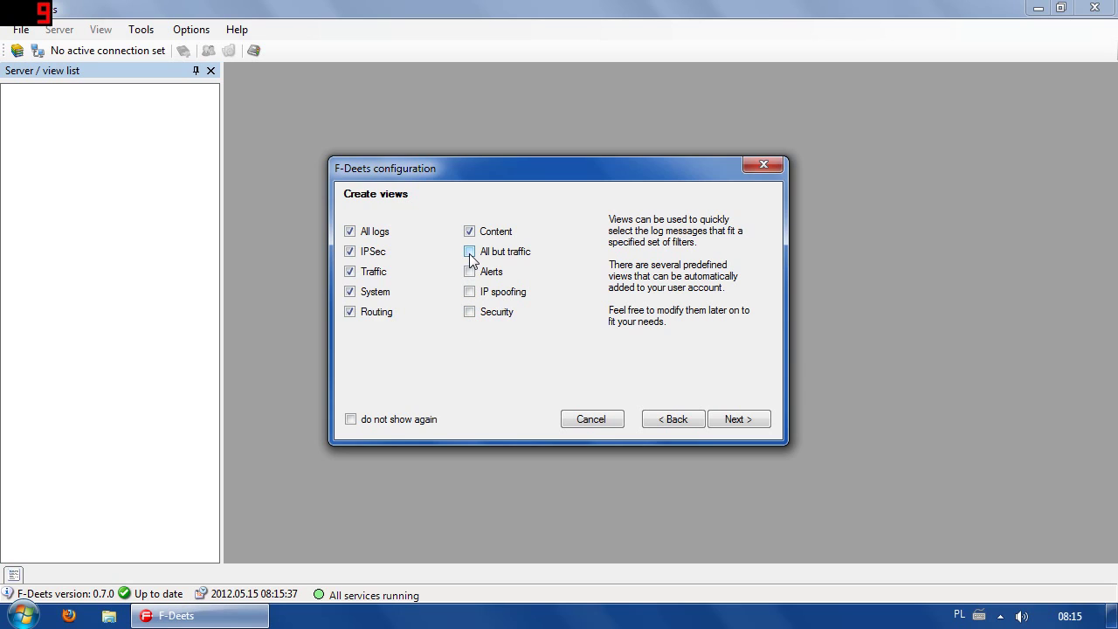
click(469, 312)
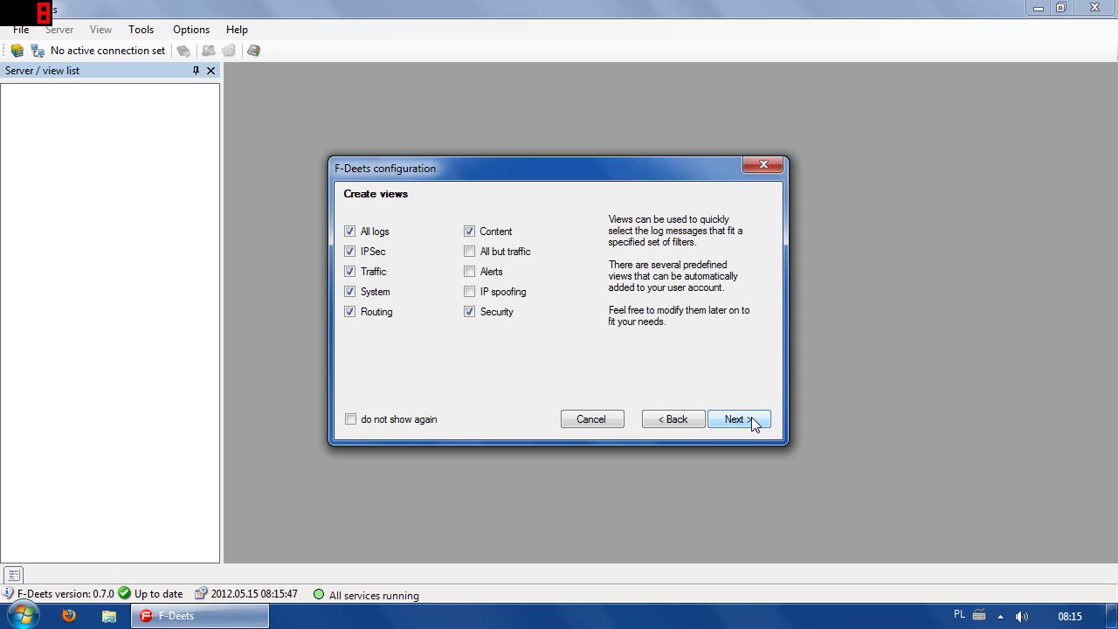
Re-include the Alerts view and review the default ProgramData\FDeets\logs\ Syslog dir path.
click(480, 274)
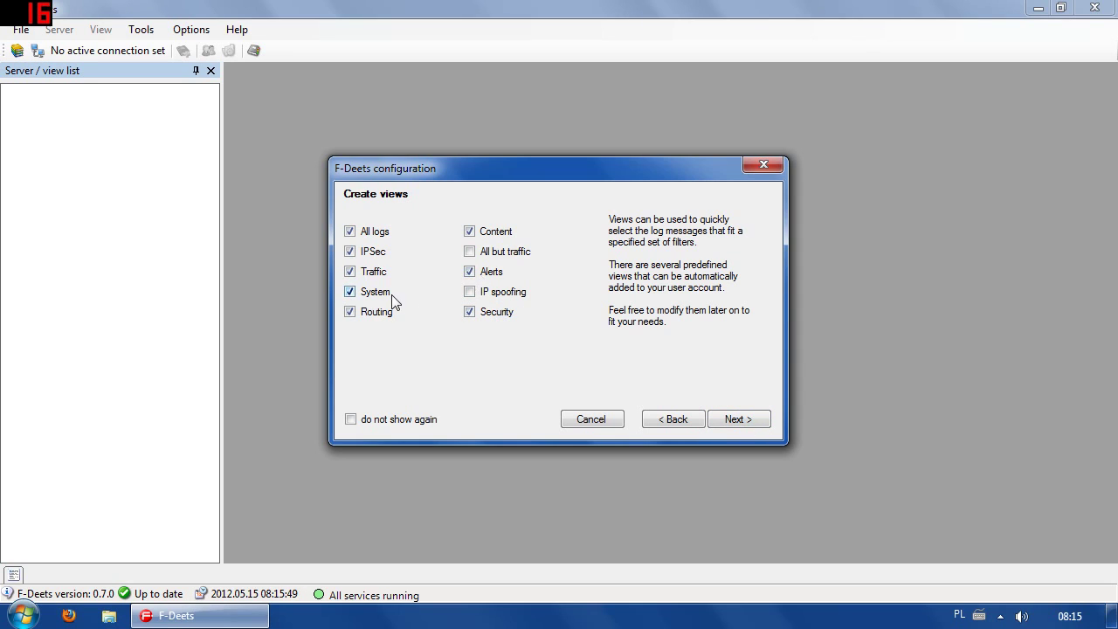
click(738, 419)
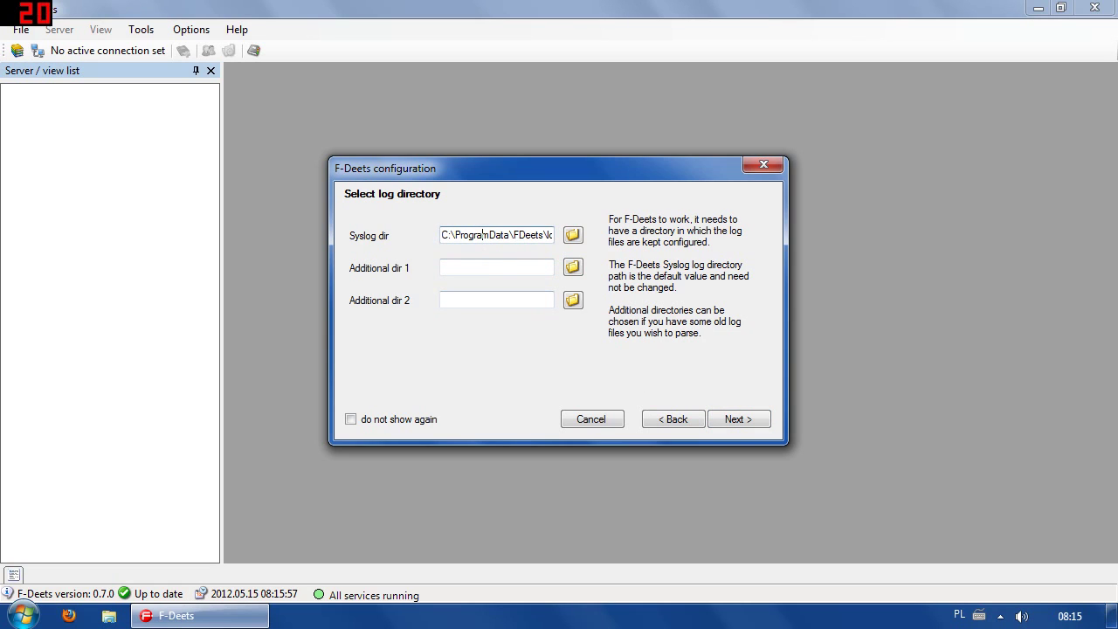
click(547, 229)
key(Home)
key(End)
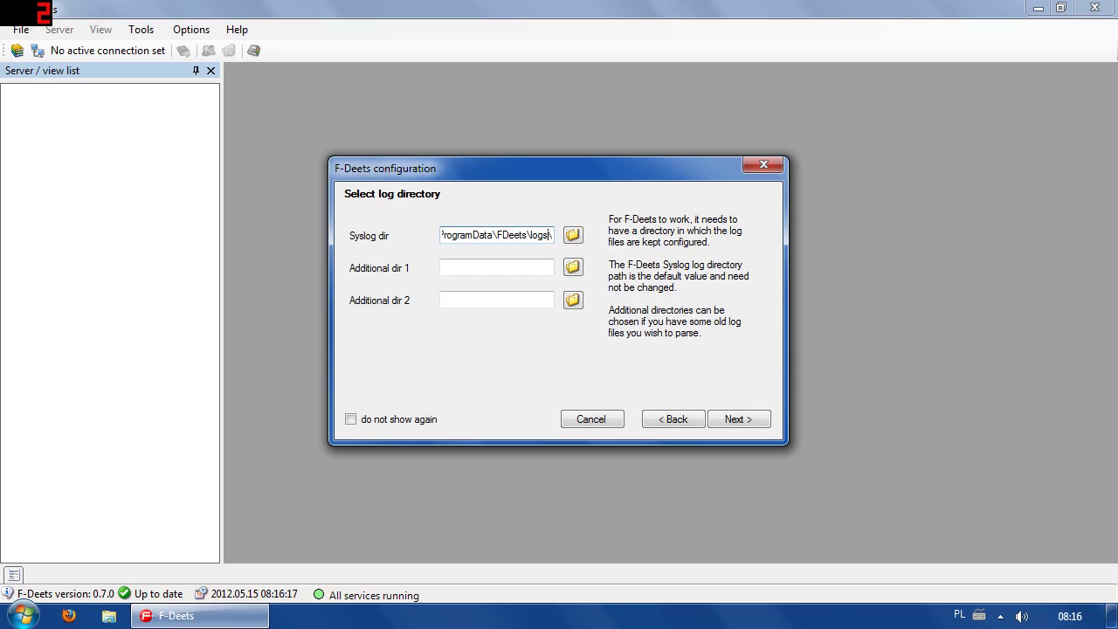
key(Home)
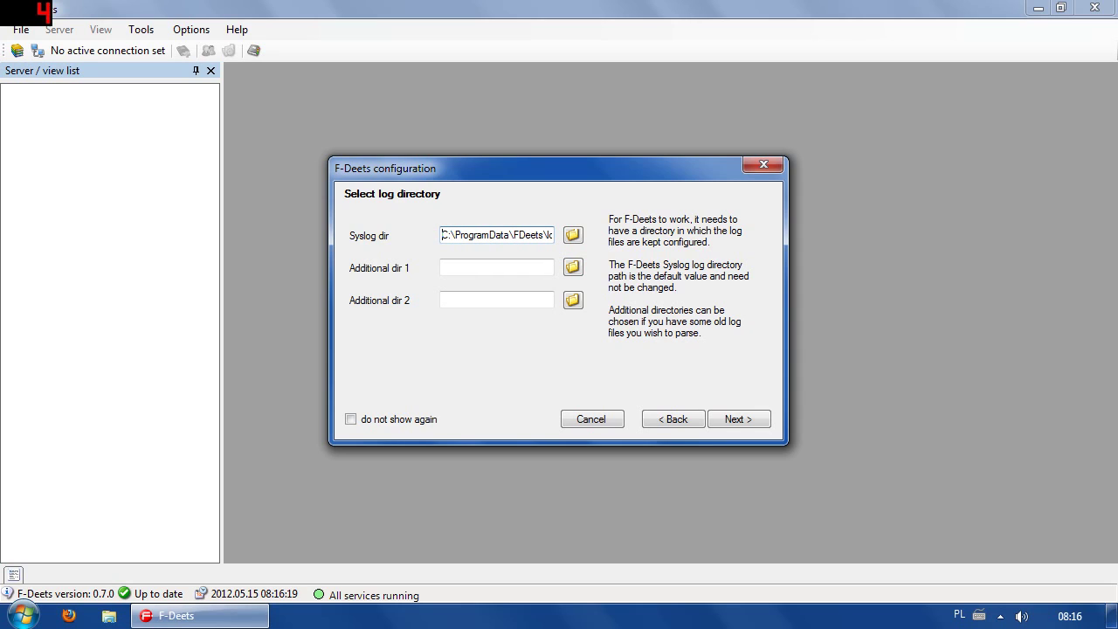
key(End)
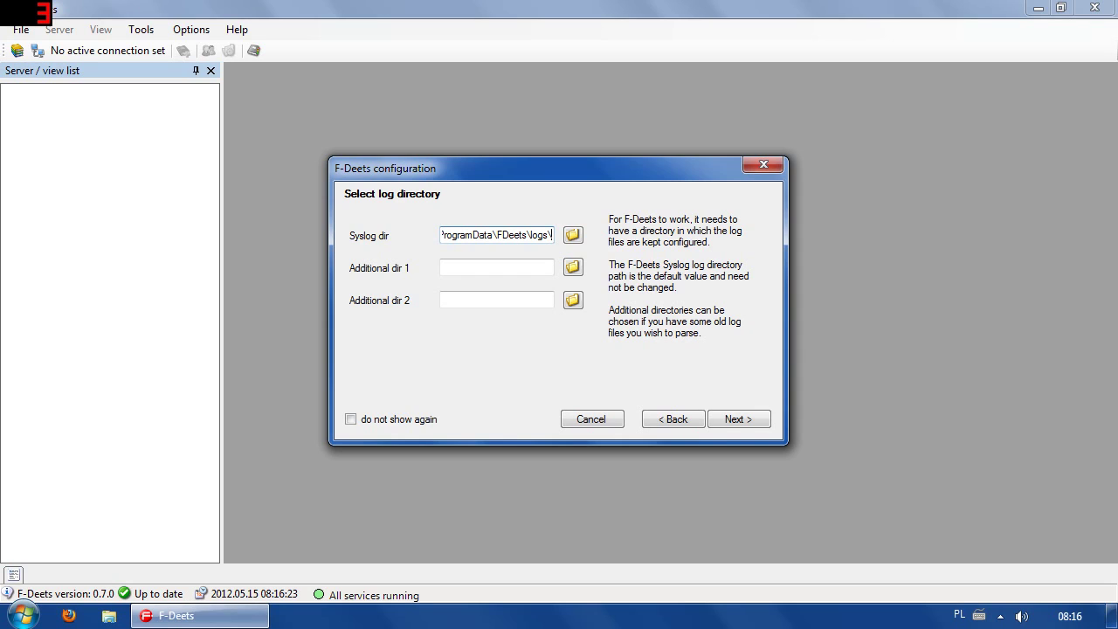
key(Home)
key(shift+End)
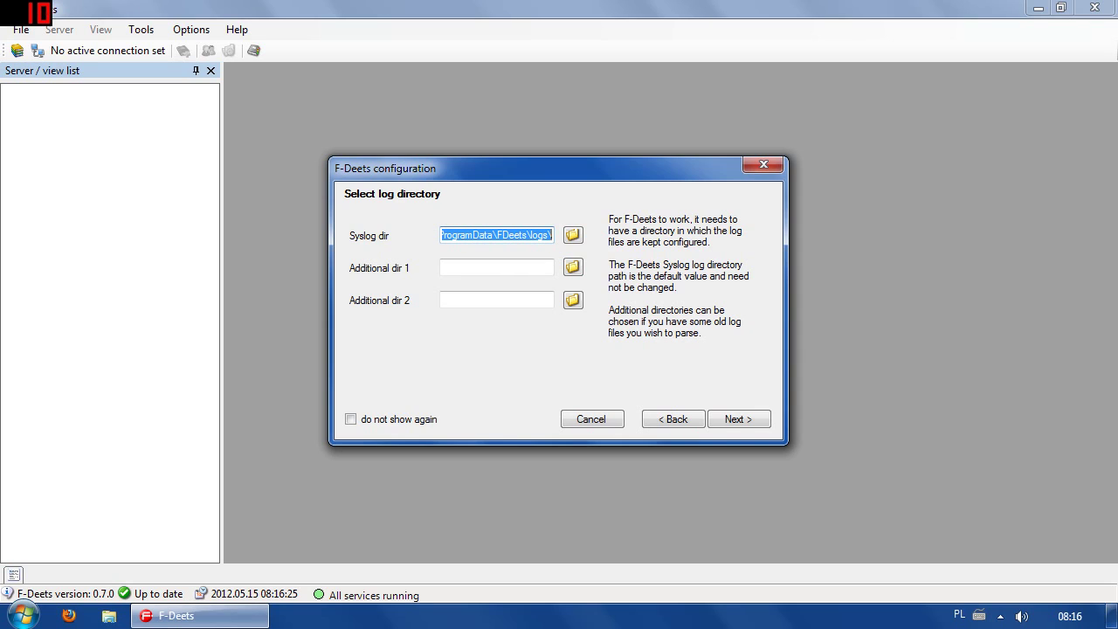
key(End)
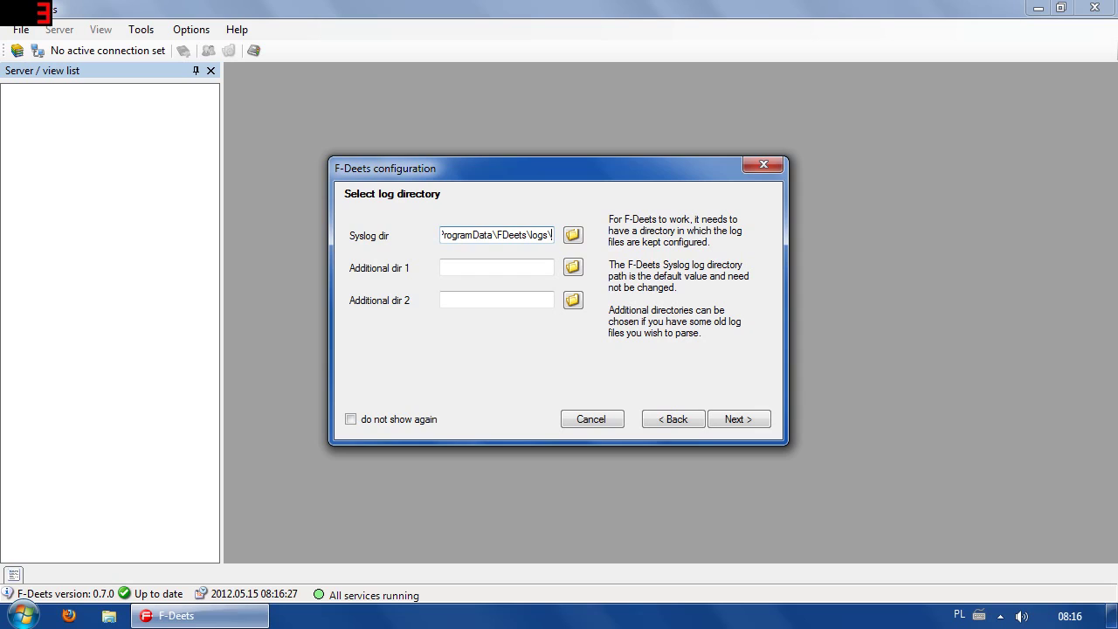
key(shift+Home)
key(End)
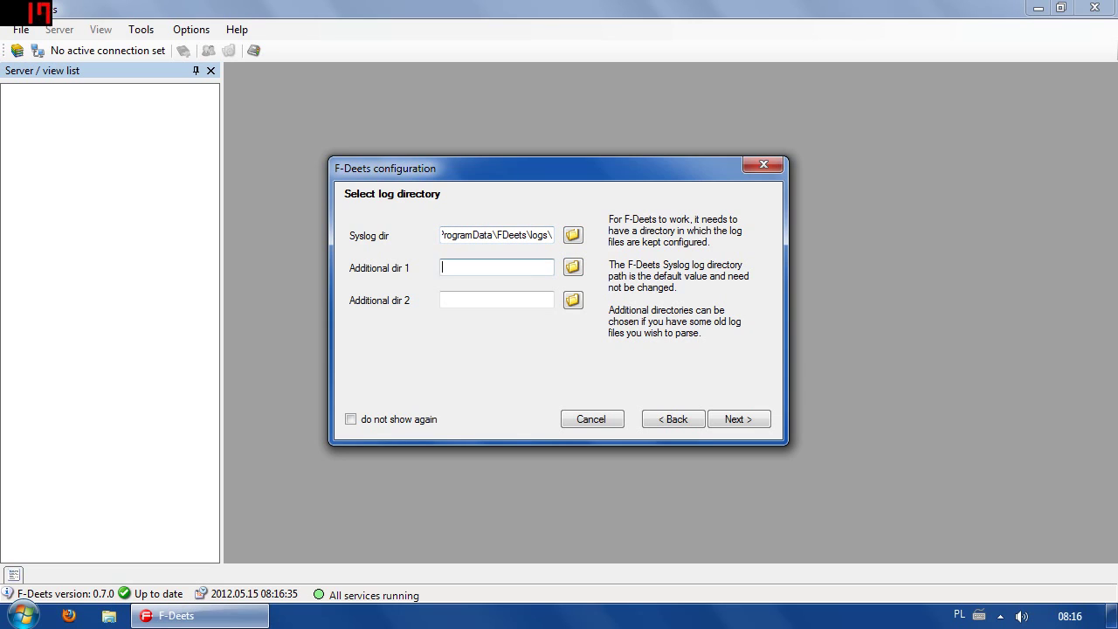
Browse for Additional dir 1 but cancel, leaving both additional directories empty.
click(572, 266)
click(658, 469)
click(550, 235)
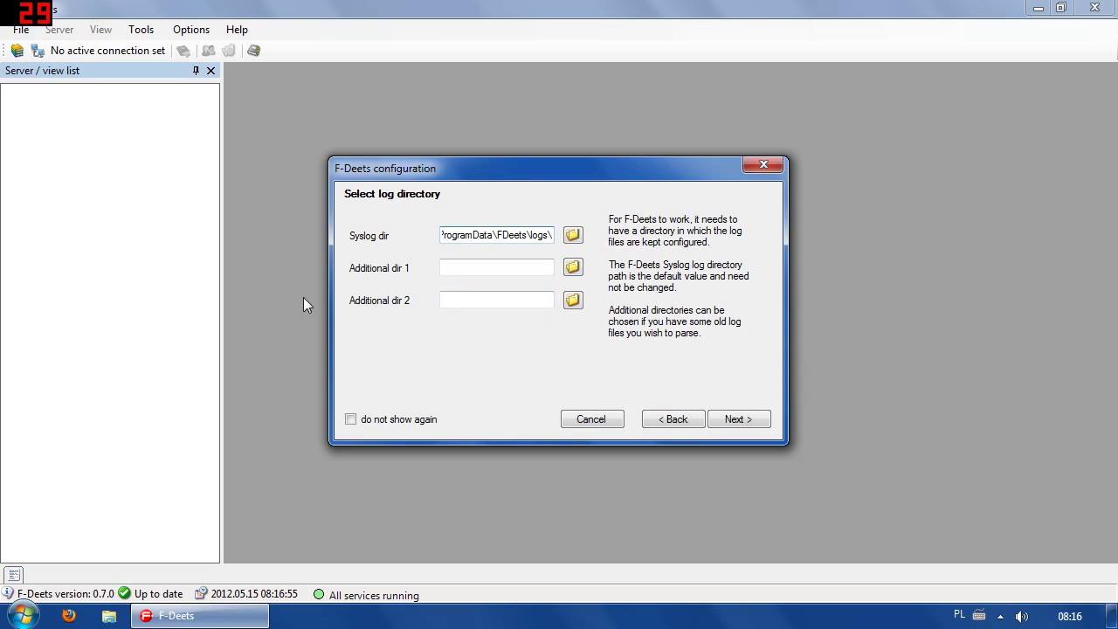
Run the setup tasks: save the connection, change the admin password, add the user, syslog directory and views.
click(744, 421)
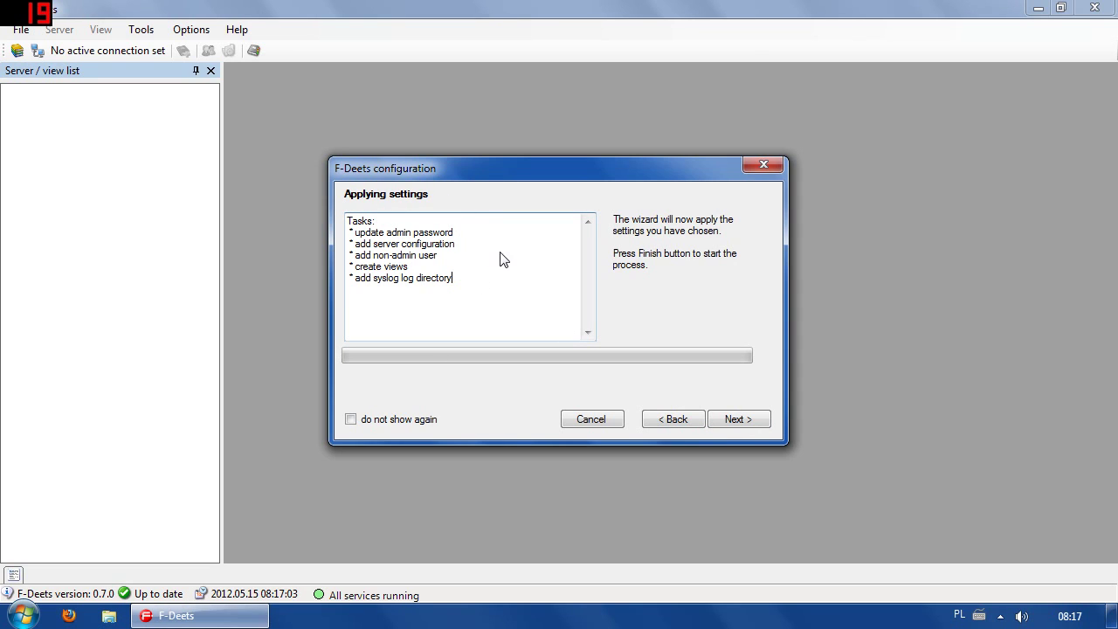
drag(472, 282, 339, 229)
click(467, 282)
click(738, 420)
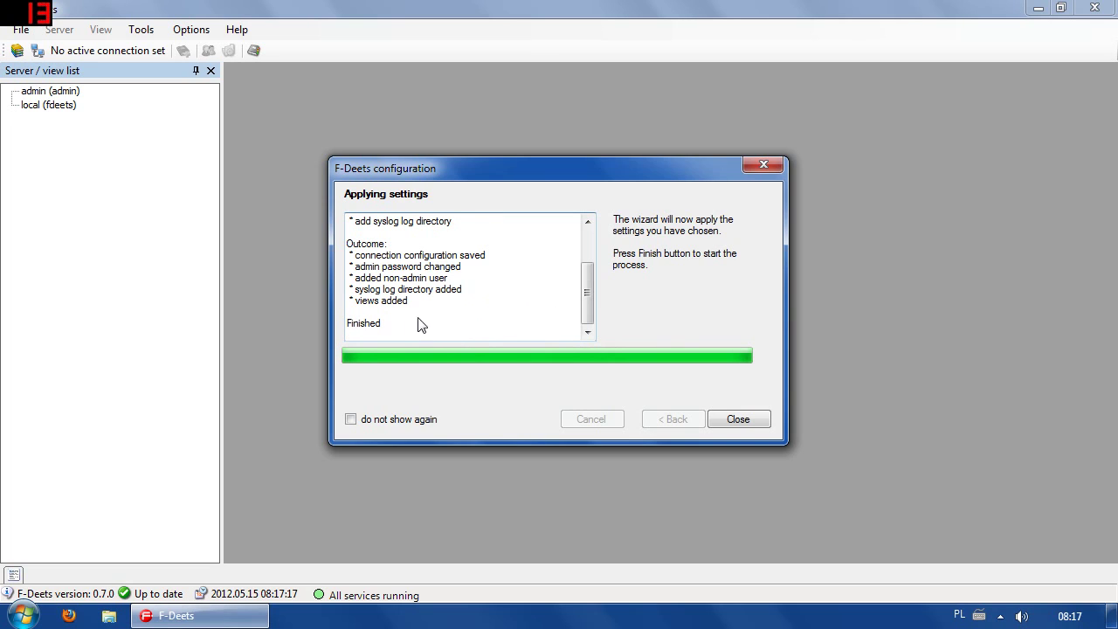
drag(360, 255, 511, 261)
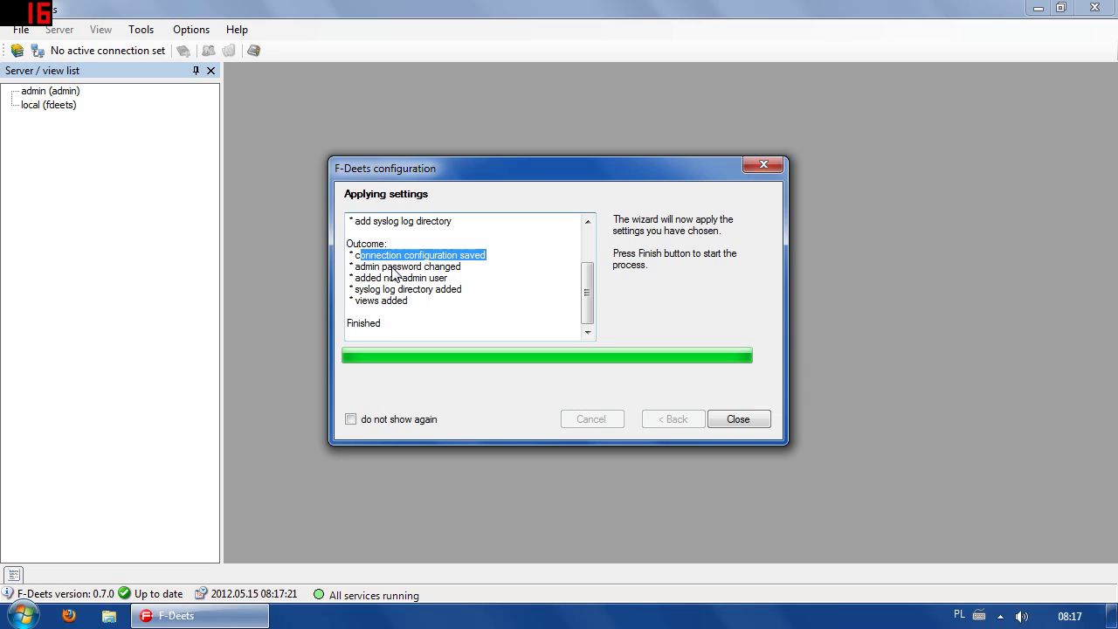
click(496, 281)
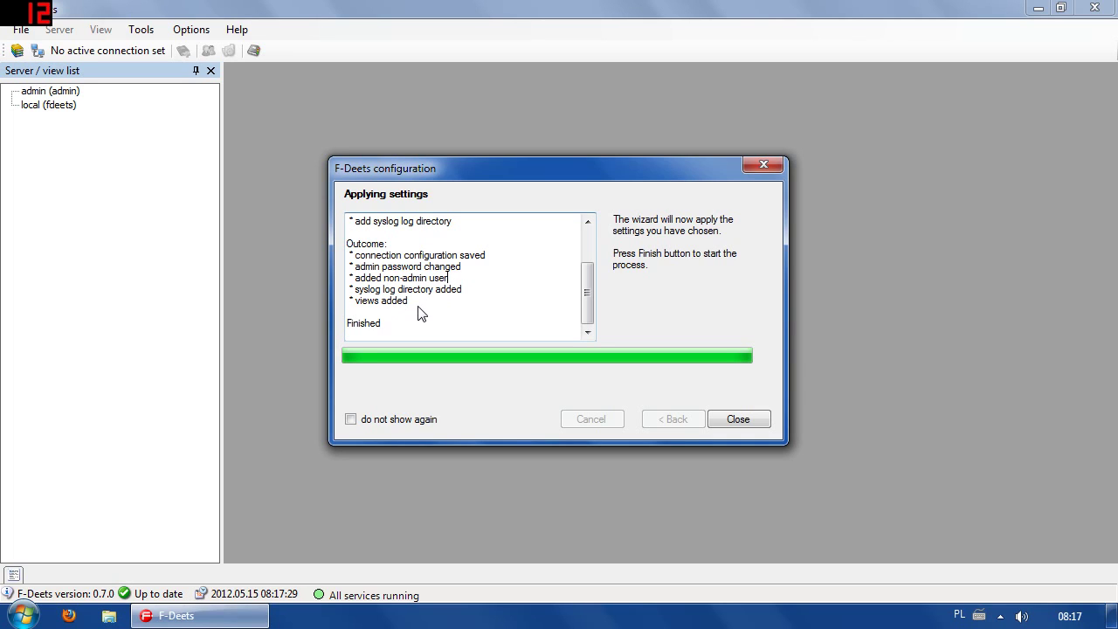
click(419, 307)
Close the wizard and connect to the local (fdeets) server with the user's password.
click(737, 420)
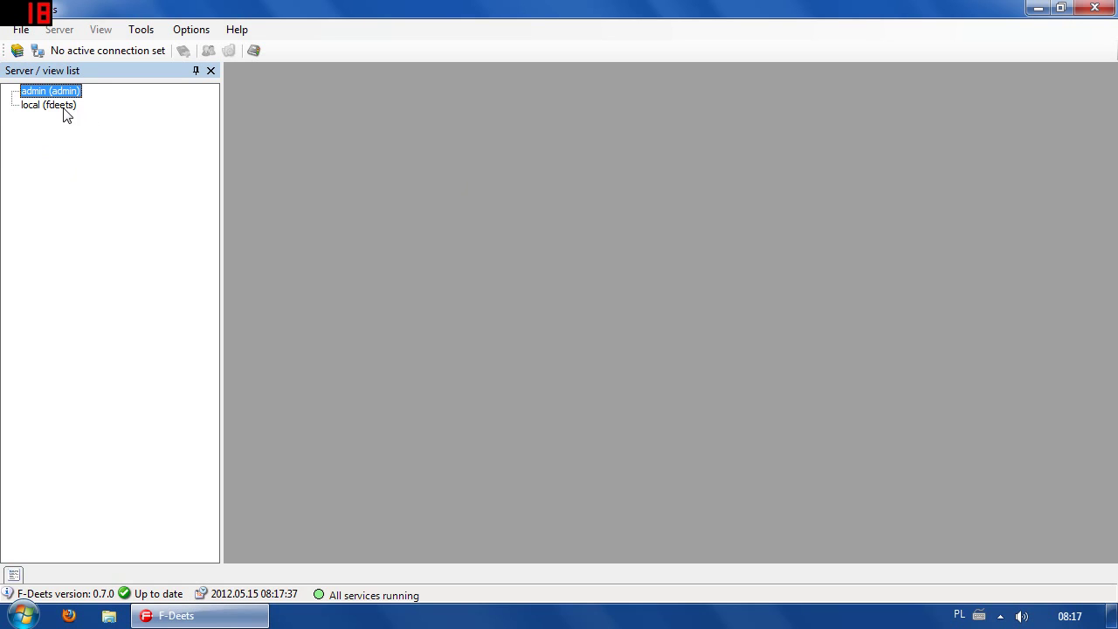
click(31, 106)
click(42, 96)
click(37, 104)
click(41, 94)
click(55, 112)
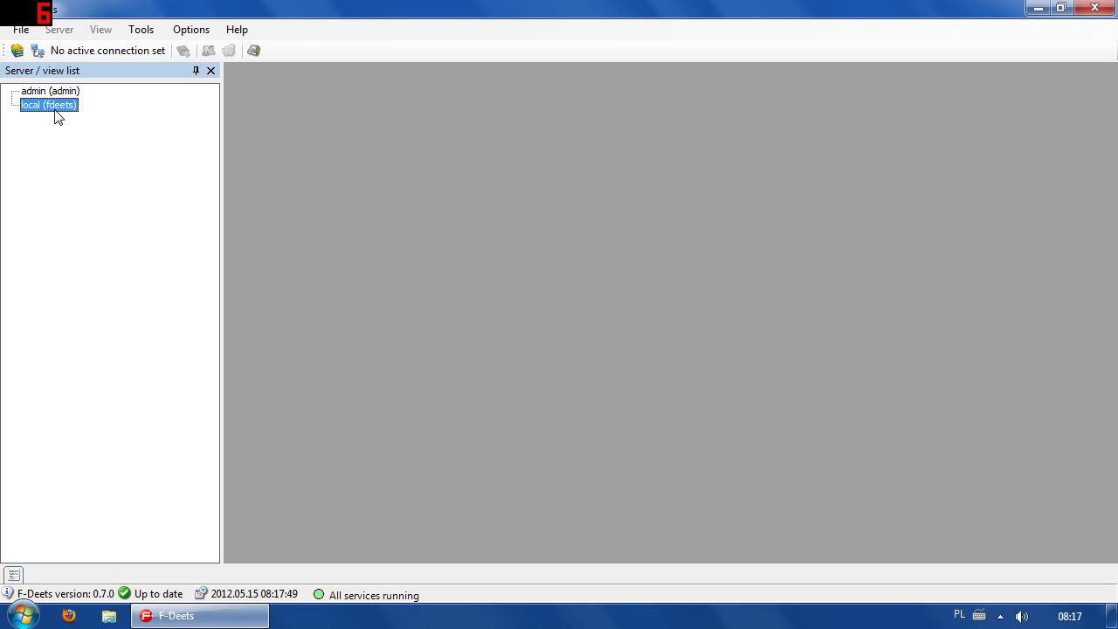
double_click(51, 112)
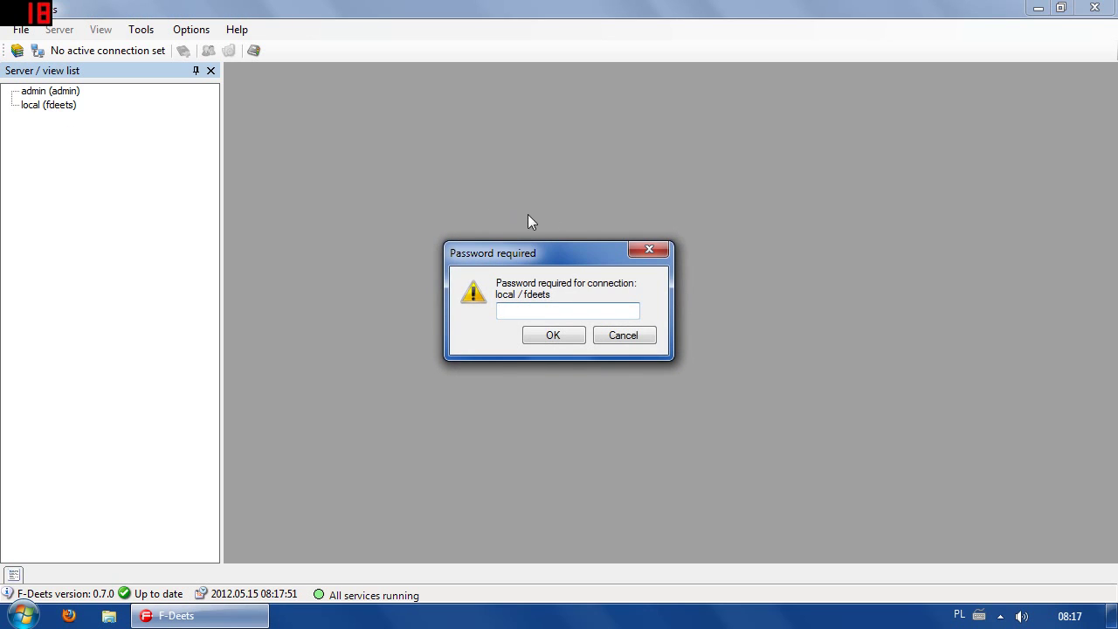
text(****)
click(552, 337)
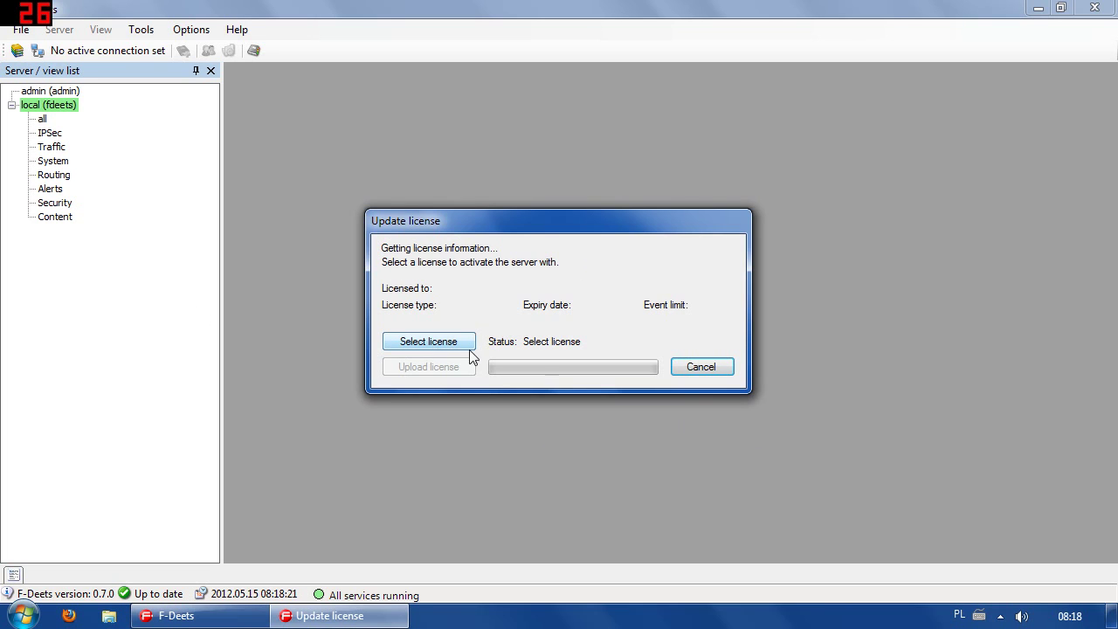
Cancel the Update license dialog and dismiss the no-valid-license error.
click(716, 368)
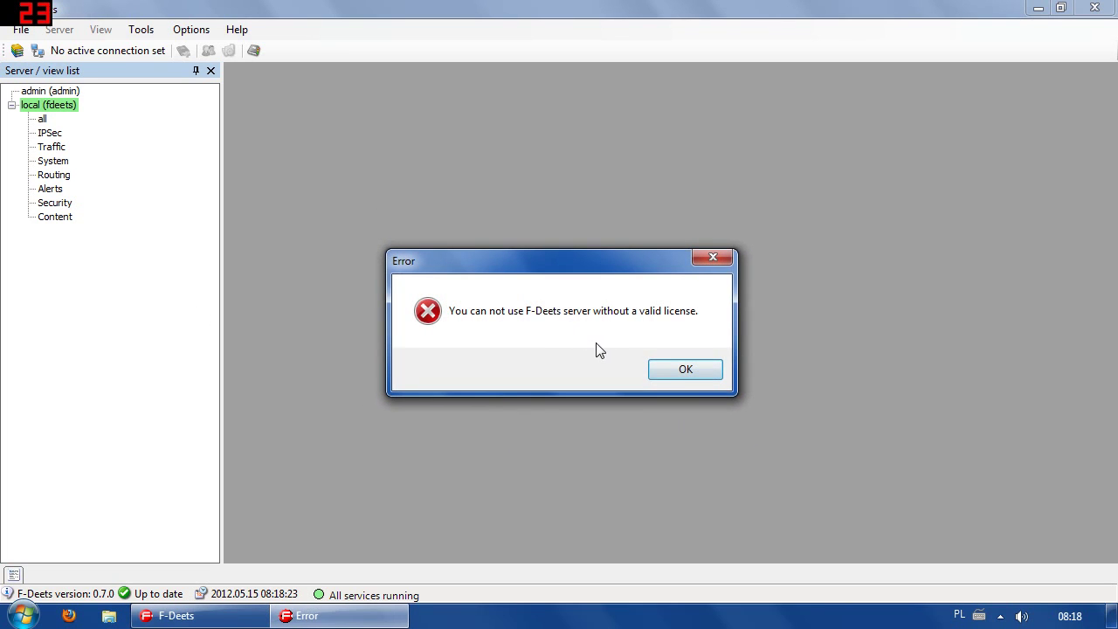
click(685, 371)
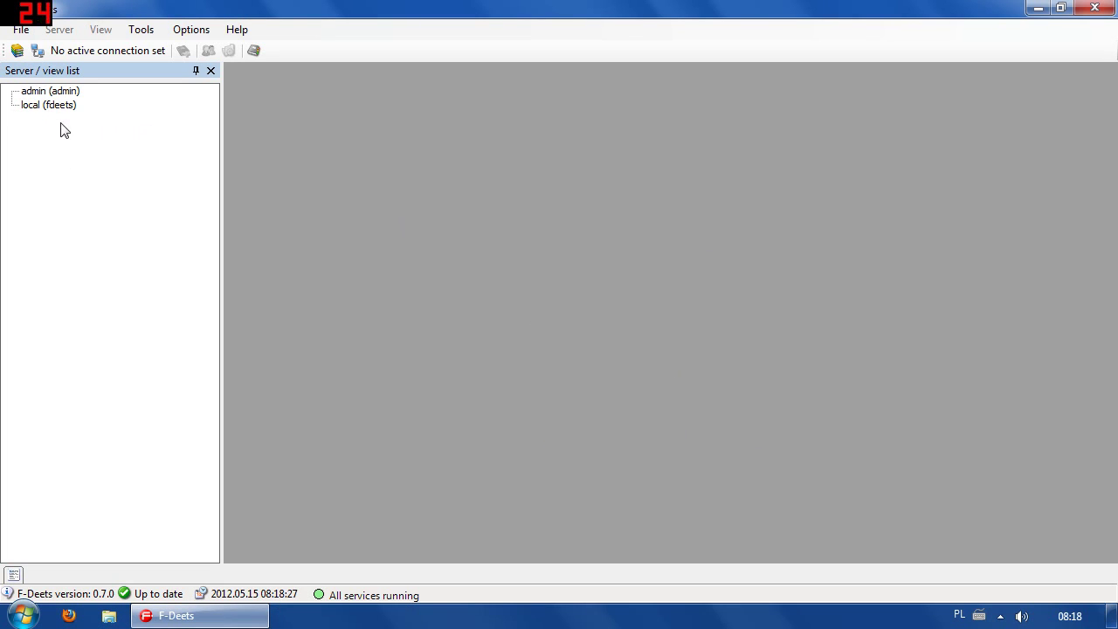
Open f-deets.com in Firefox and go to its DOWNLOAD page.
click(68, 615)
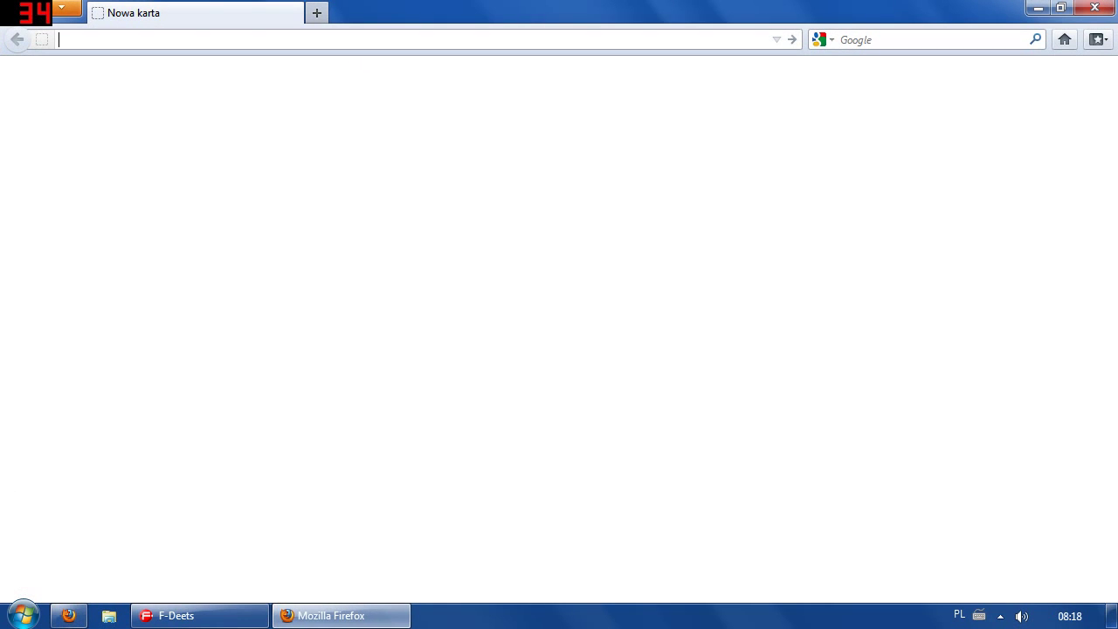
text(f-)
key(Down)
key(Return)
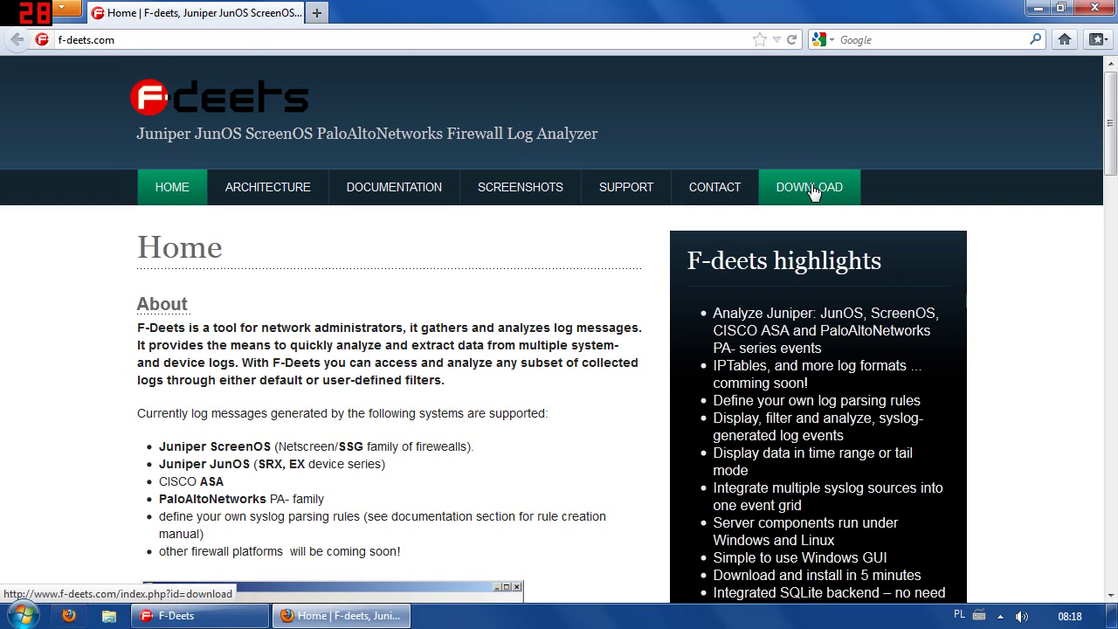
click(826, 187)
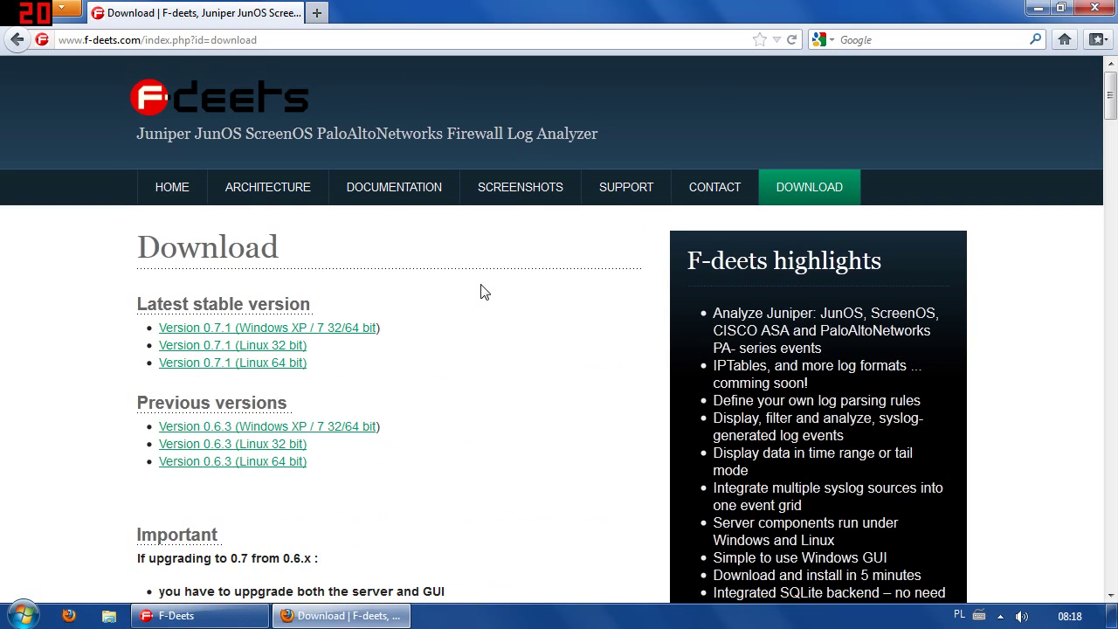
Save the license link as license.txt on the Desktop, then close Firefox.
scroll(491, 290, down, 3)
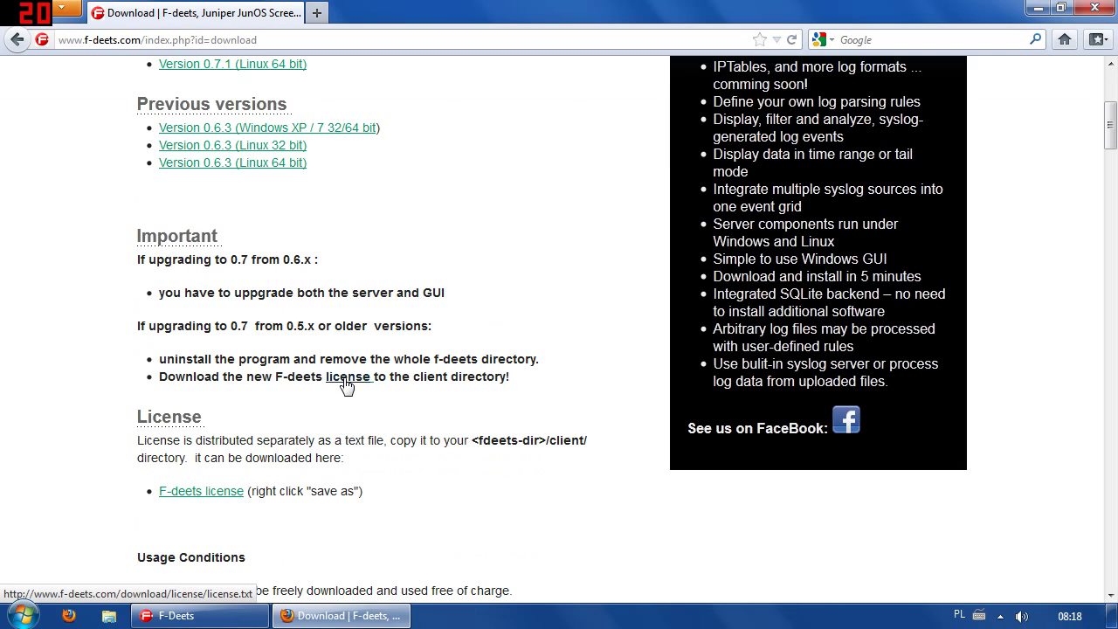
scroll(554, 320, up, 3)
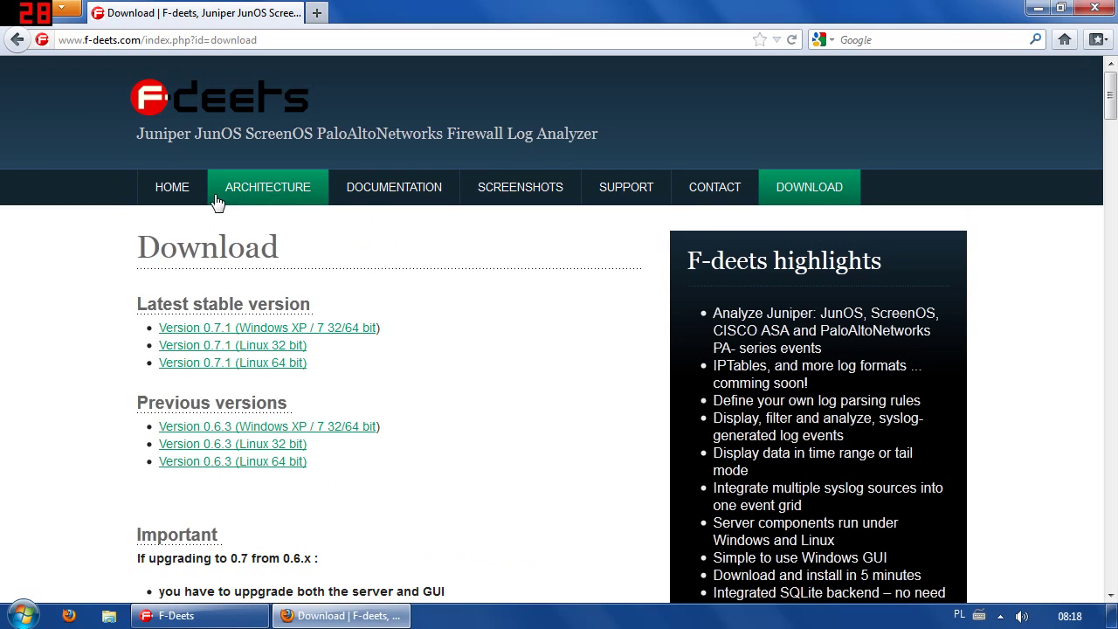
scroll(305, 385, down, 2)
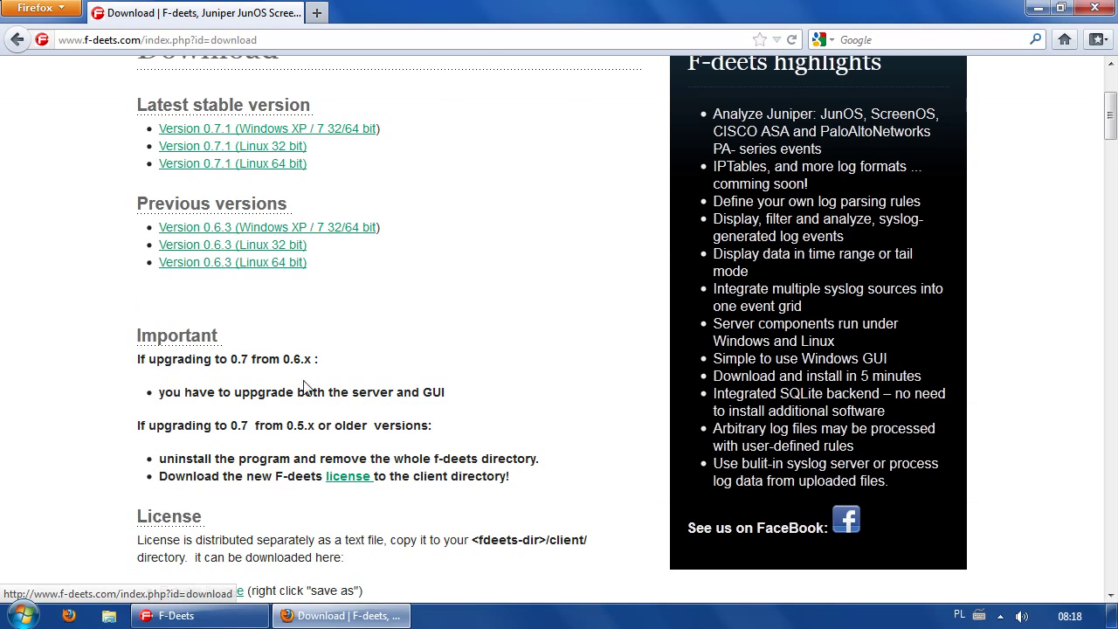
scroll(304, 385, down, 1)
right_click(351, 382)
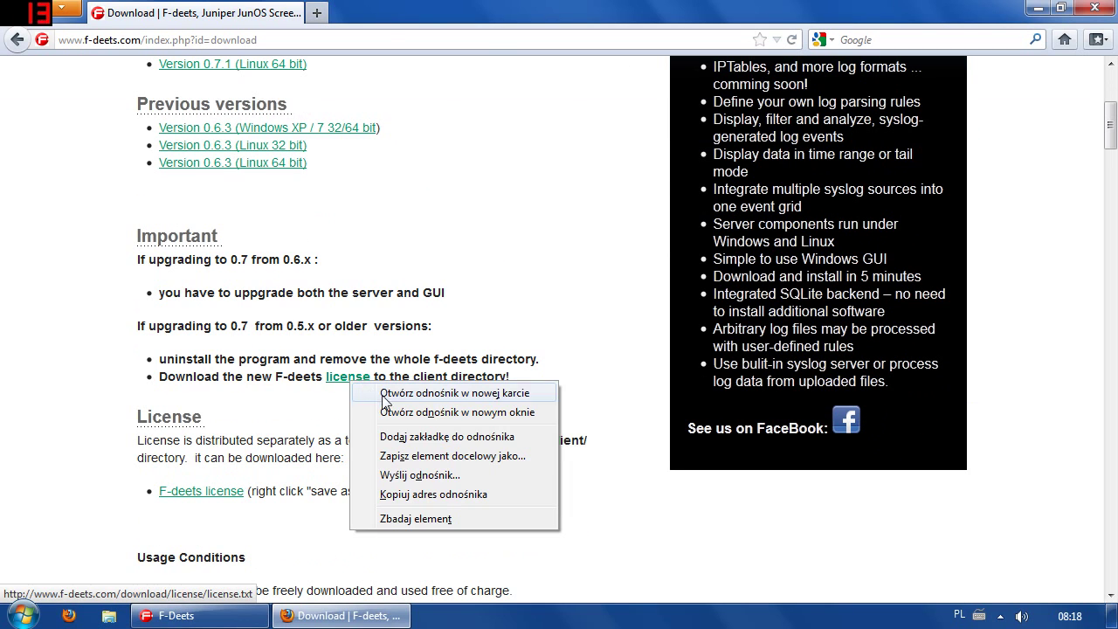
click(509, 465)
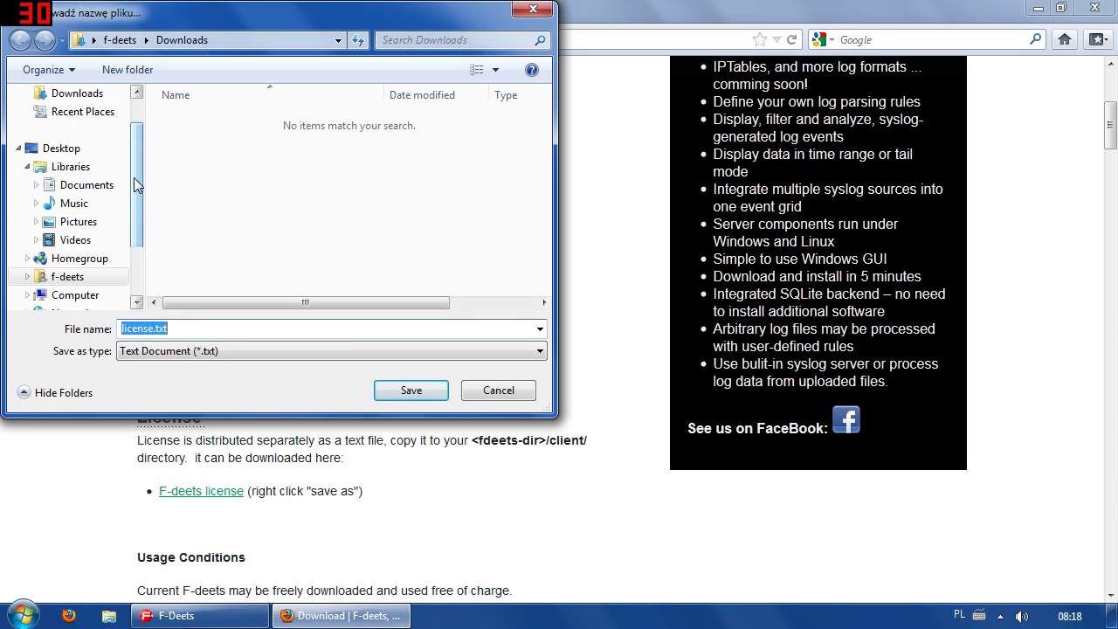
scroll(96, 192, up, 2)
click(75, 121)
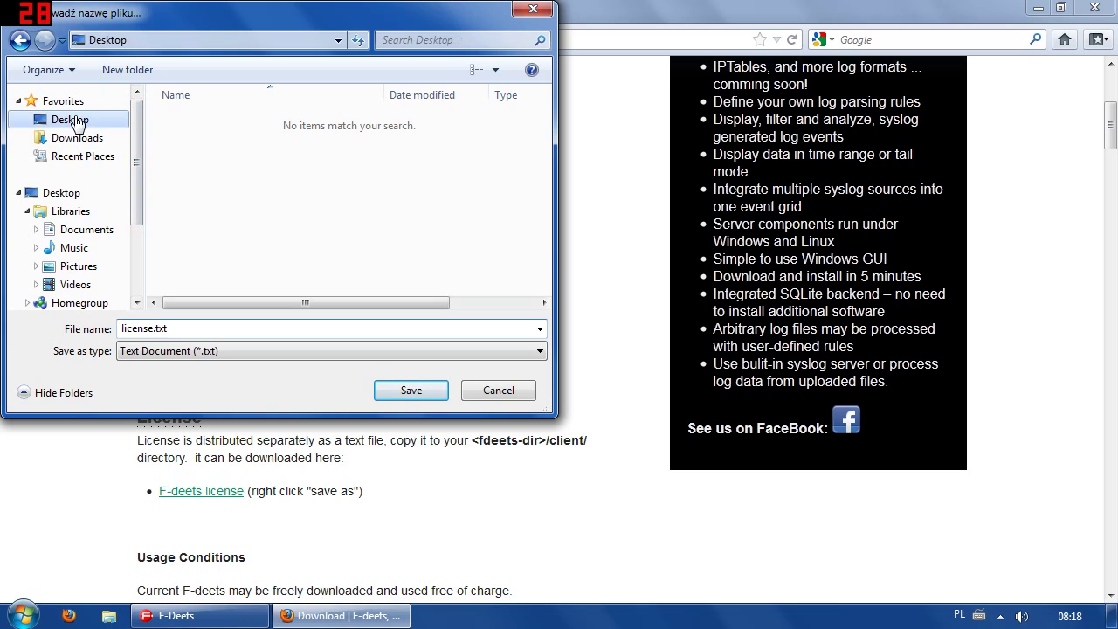
click(403, 389)
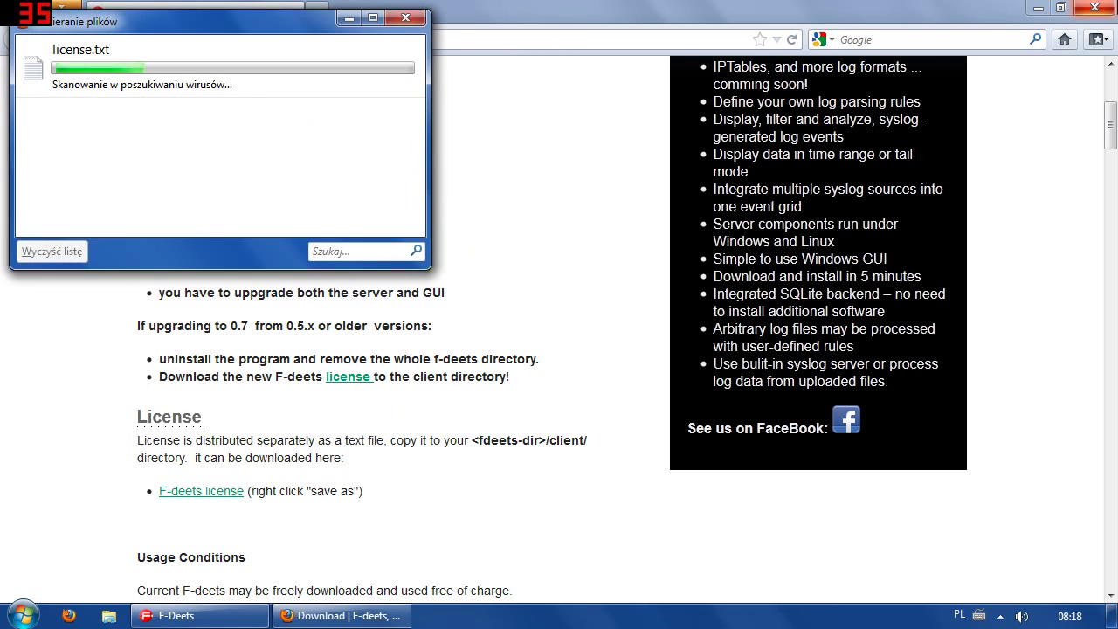
click(1113, 4)
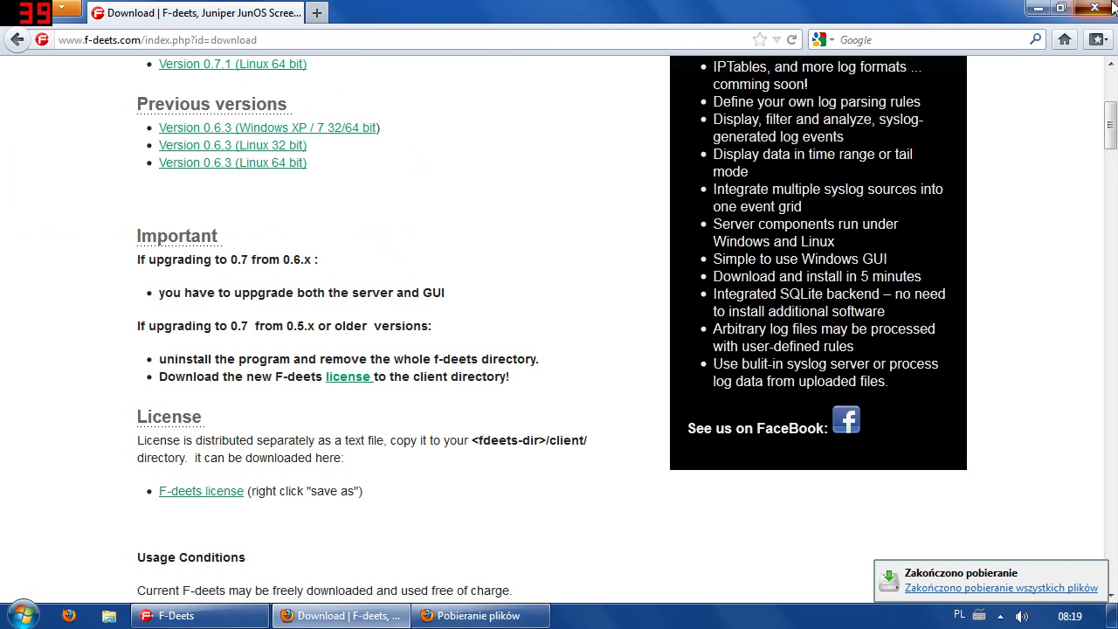
click(1112, 4)
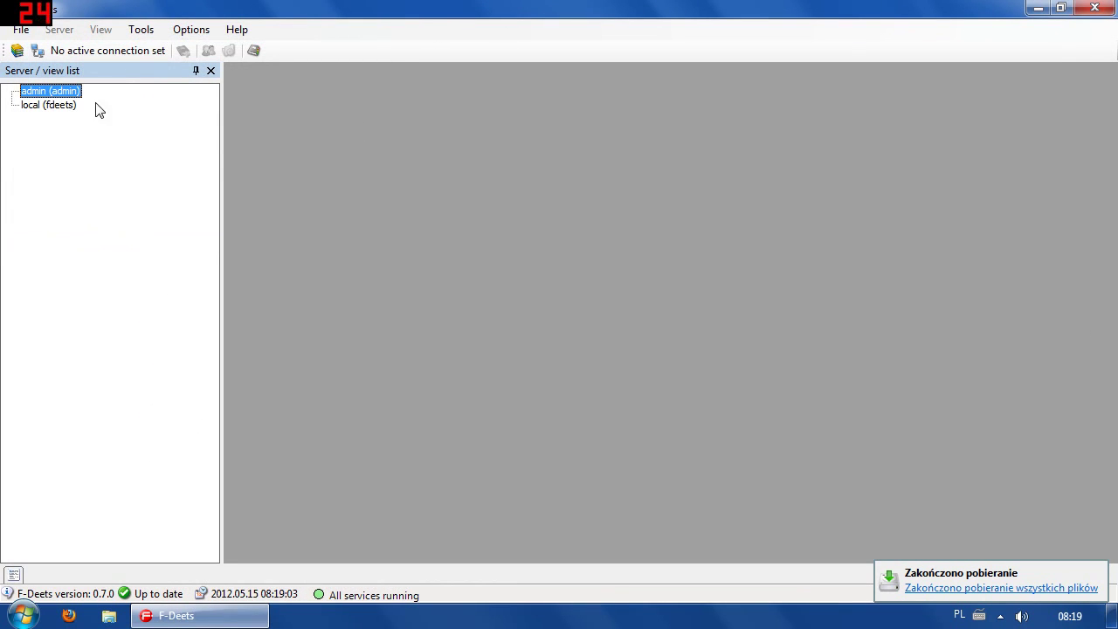
Connect to the admin (admin) server entry in the server tree.
click(51, 110)
click(36, 93)
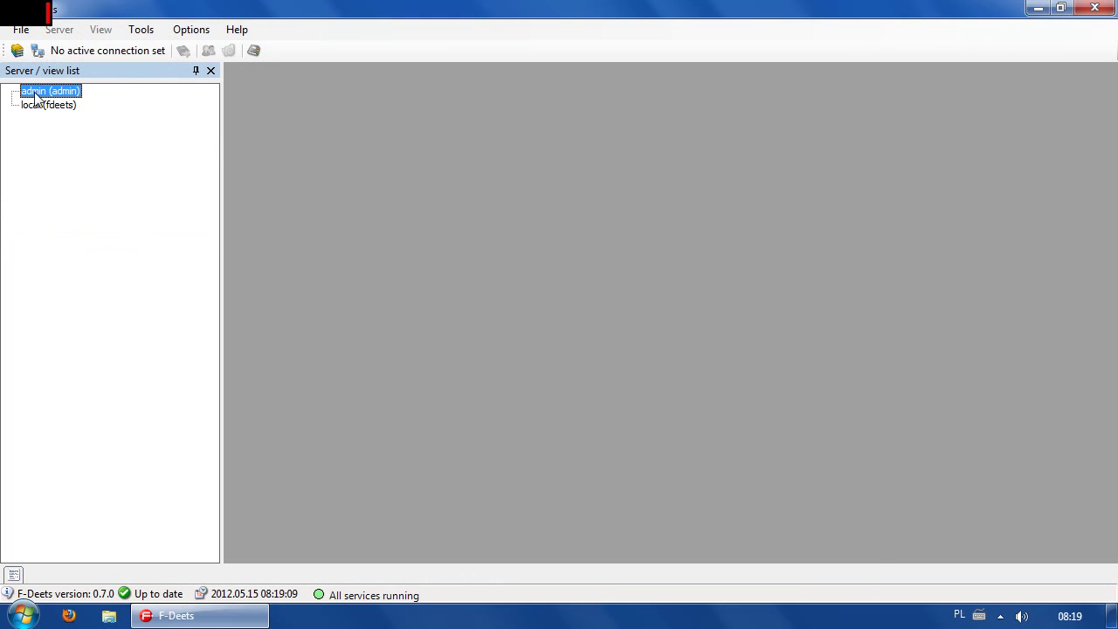
double_click(37, 92)
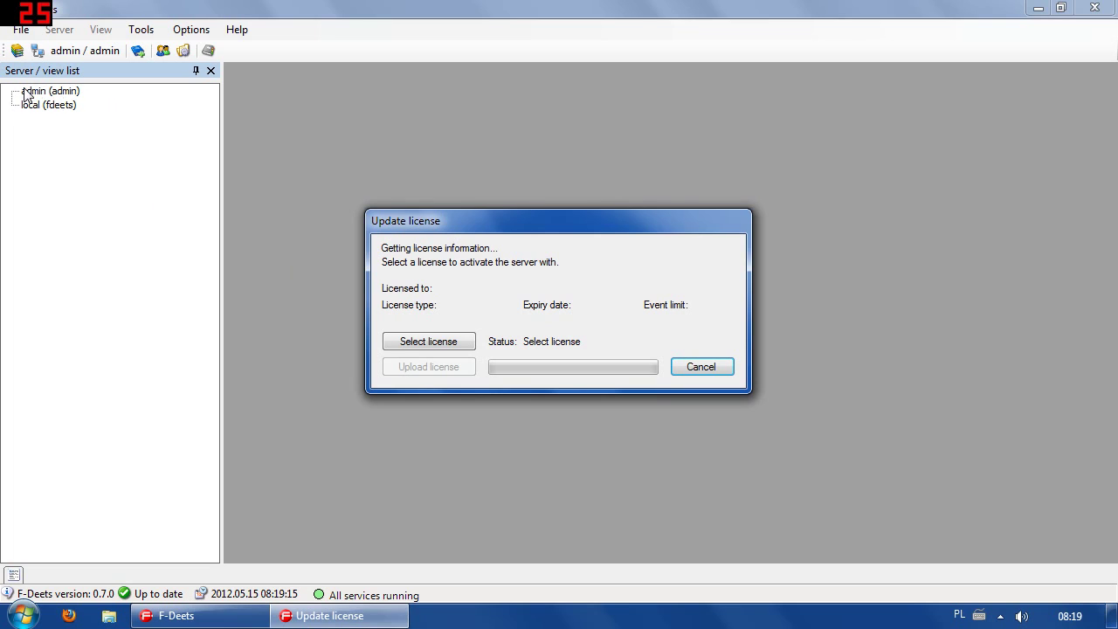
Load license.txt from the Desktop, upload it to the server, and close the dialog.
click(451, 344)
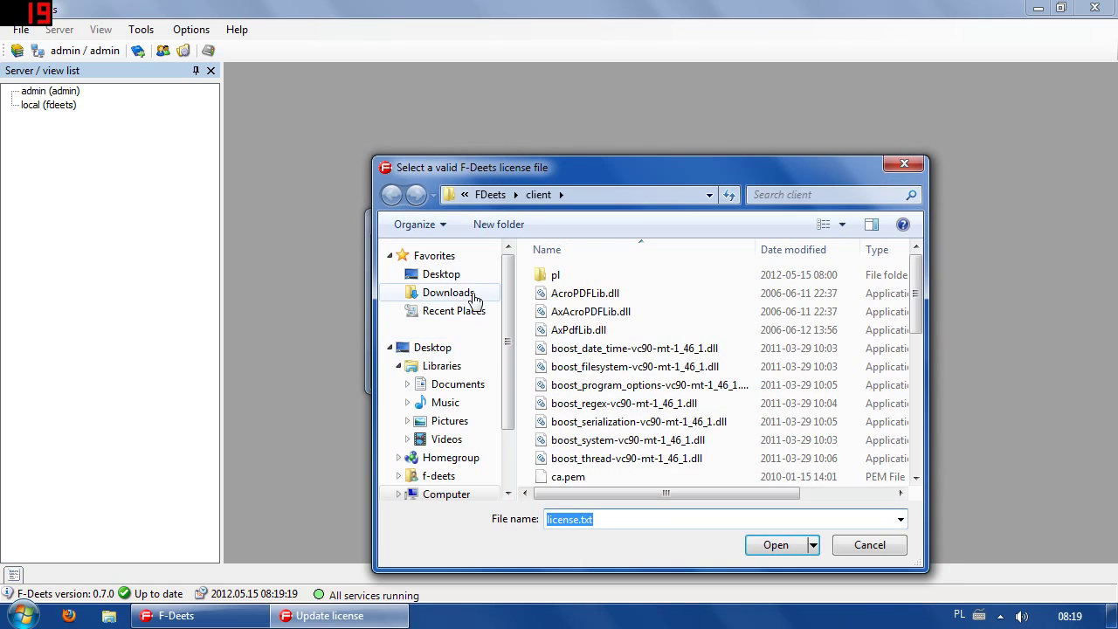
click(442, 274)
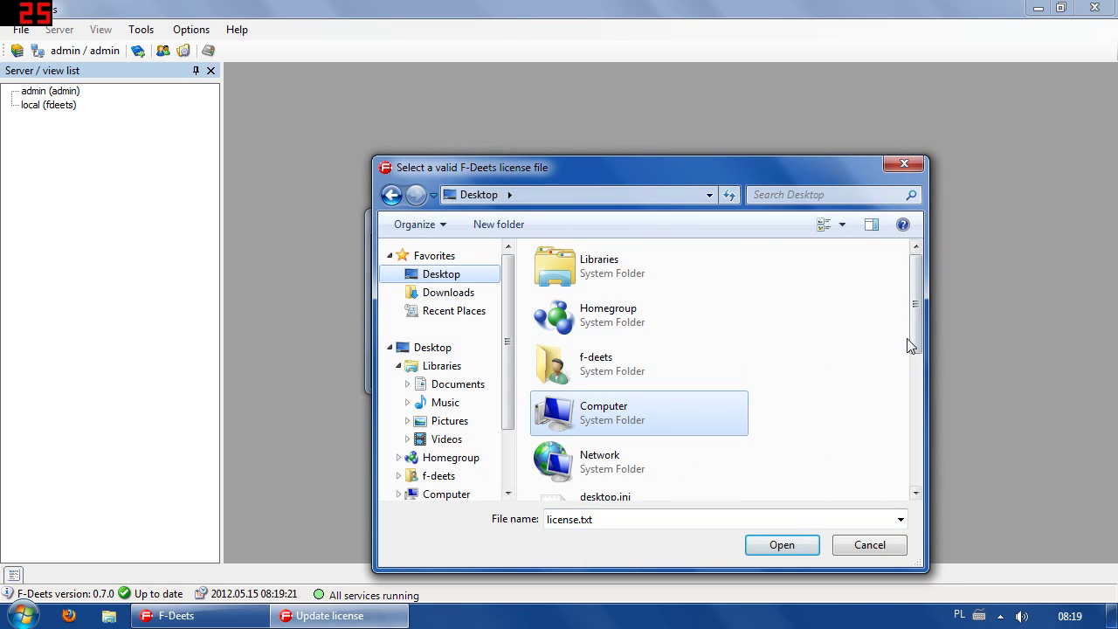
drag(920, 320, 921, 368)
drag(926, 405, 917, 443)
click(646, 384)
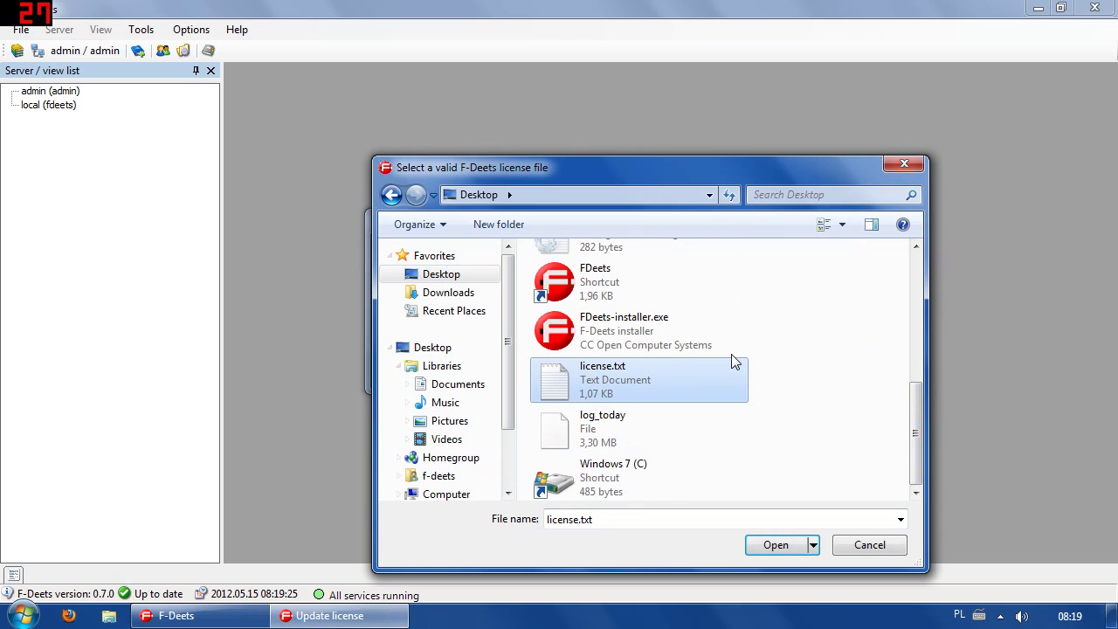
click(777, 547)
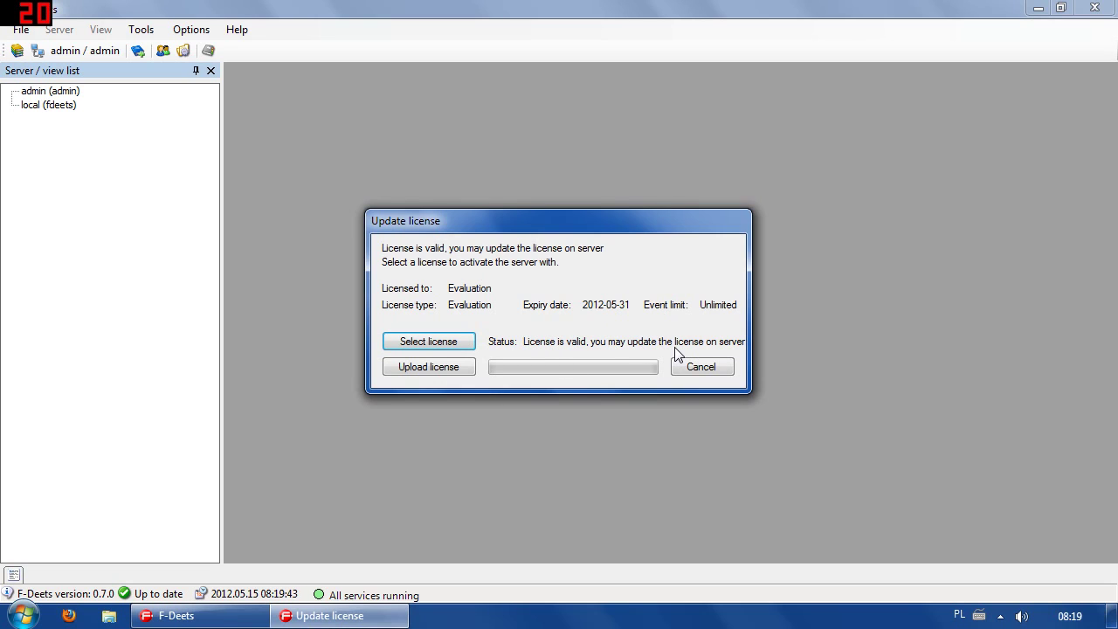
click(457, 371)
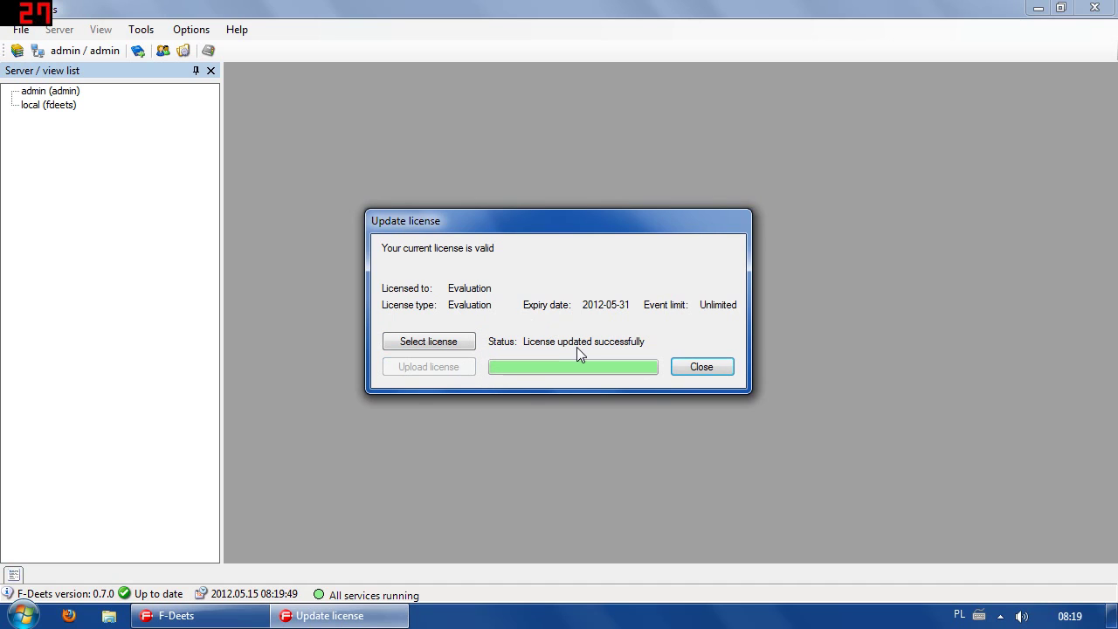
click(701, 365)
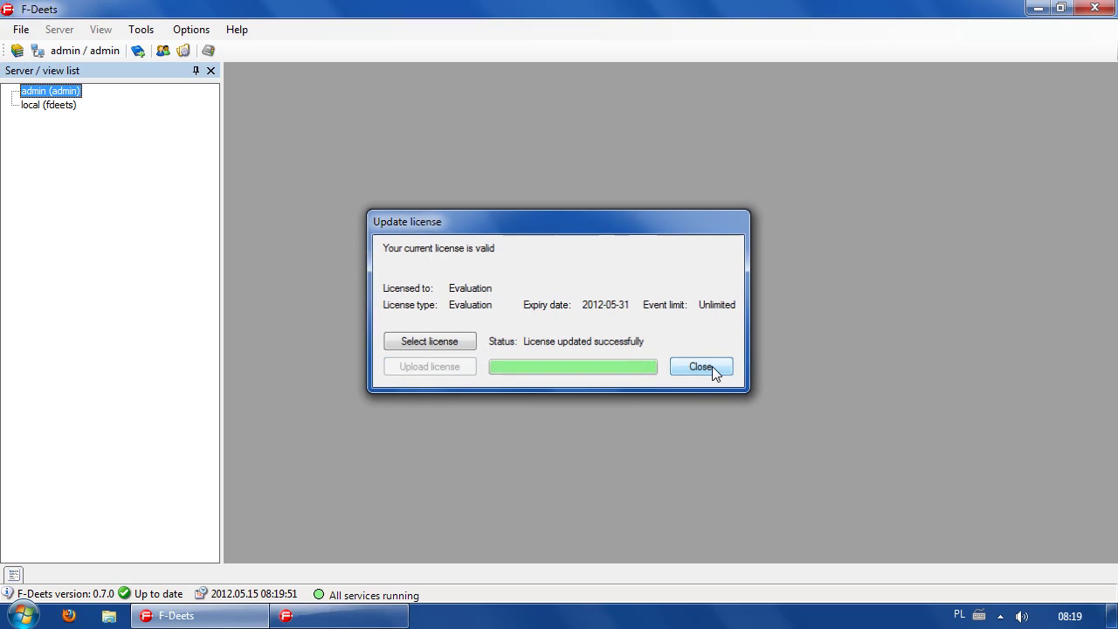
Disconnect from the admin (admin) server.
right_click(32, 90)
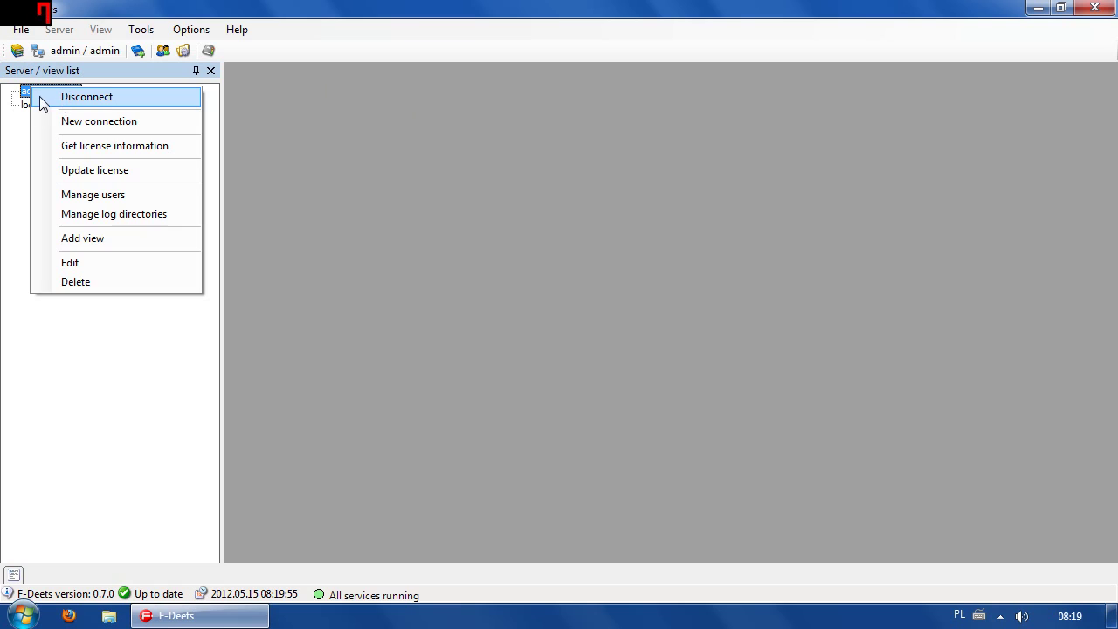
click(26, 92)
right_click(42, 91)
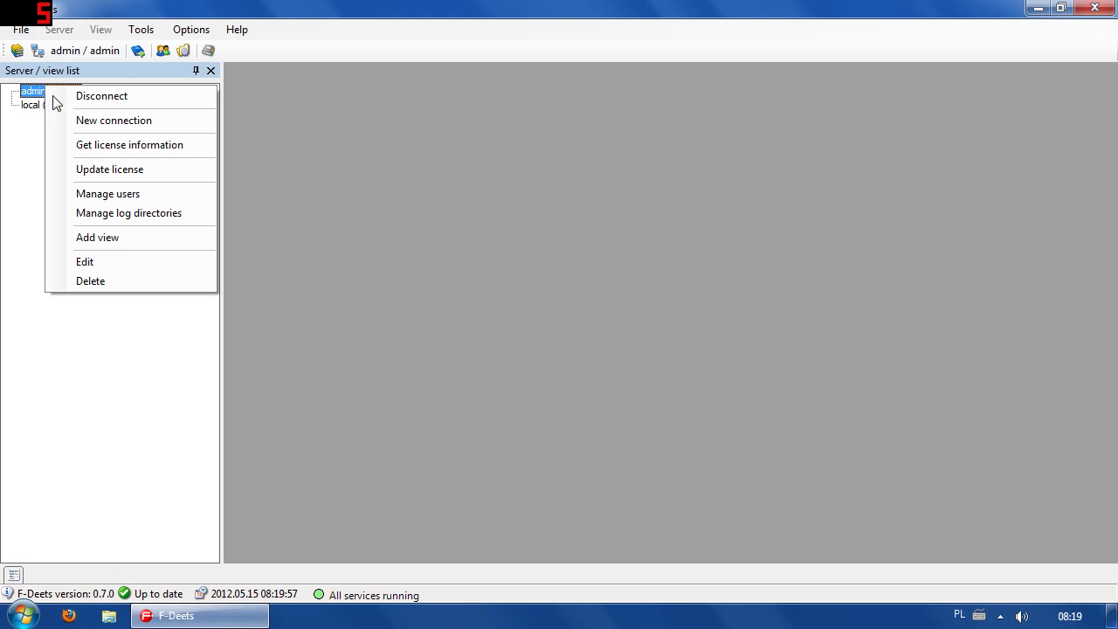
click(93, 97)
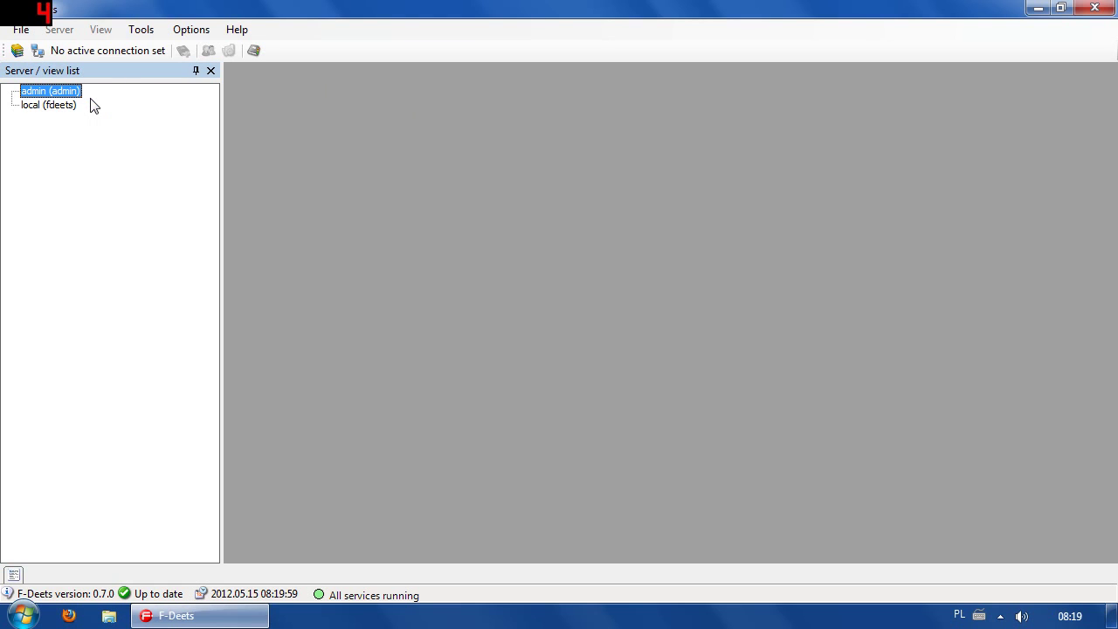
Connect to the local (fdeets) server by entering its password.
click(49, 110)
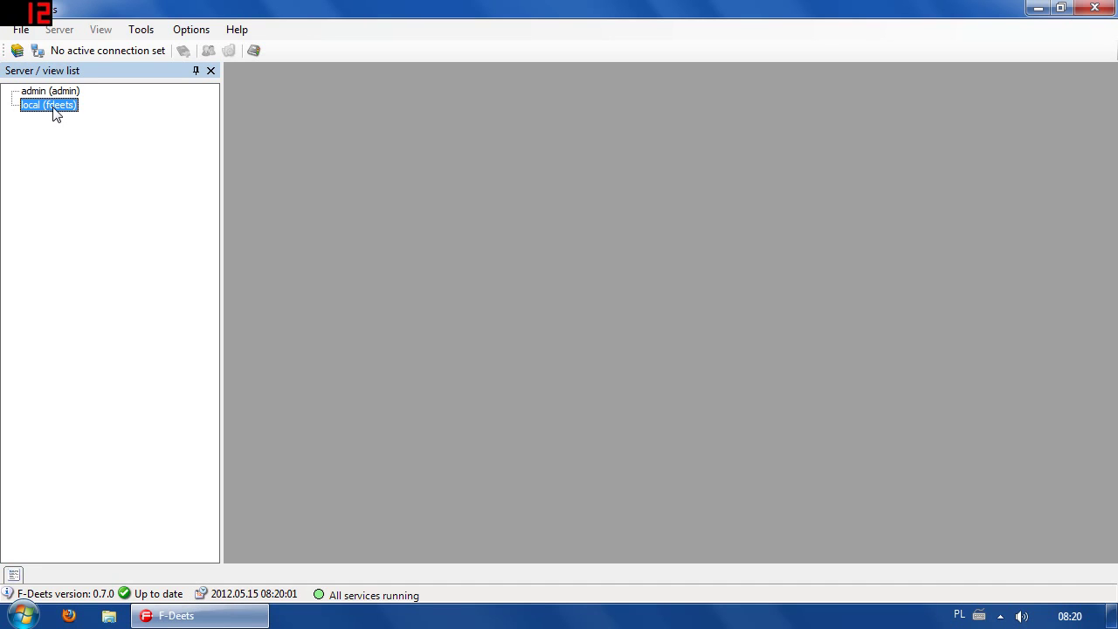
right_click(38, 106)
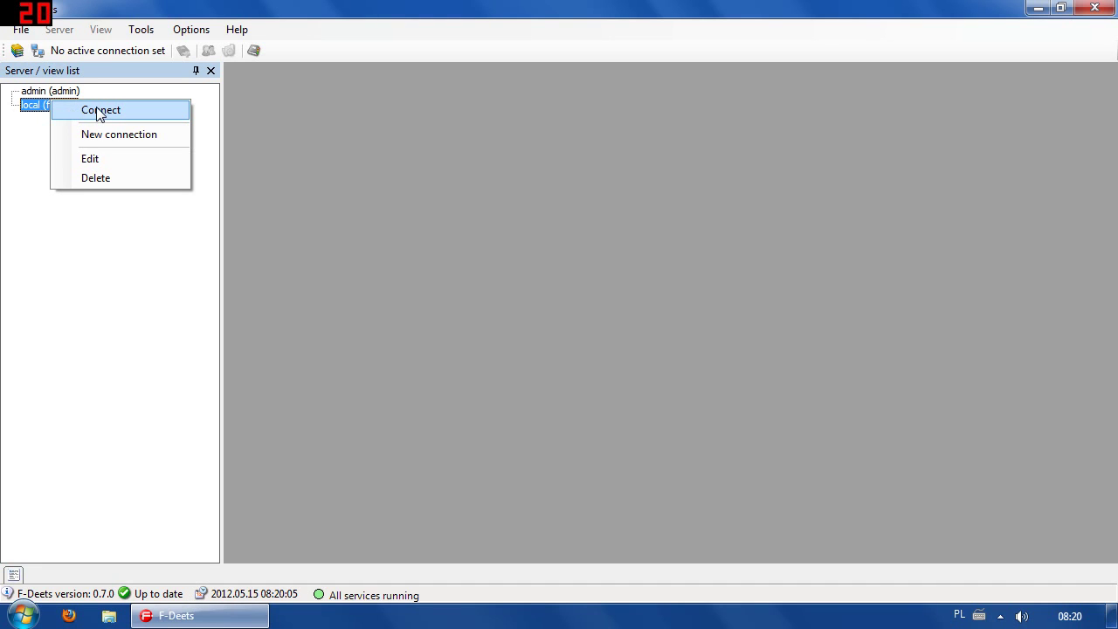
right_click(35, 104)
click(31, 108)
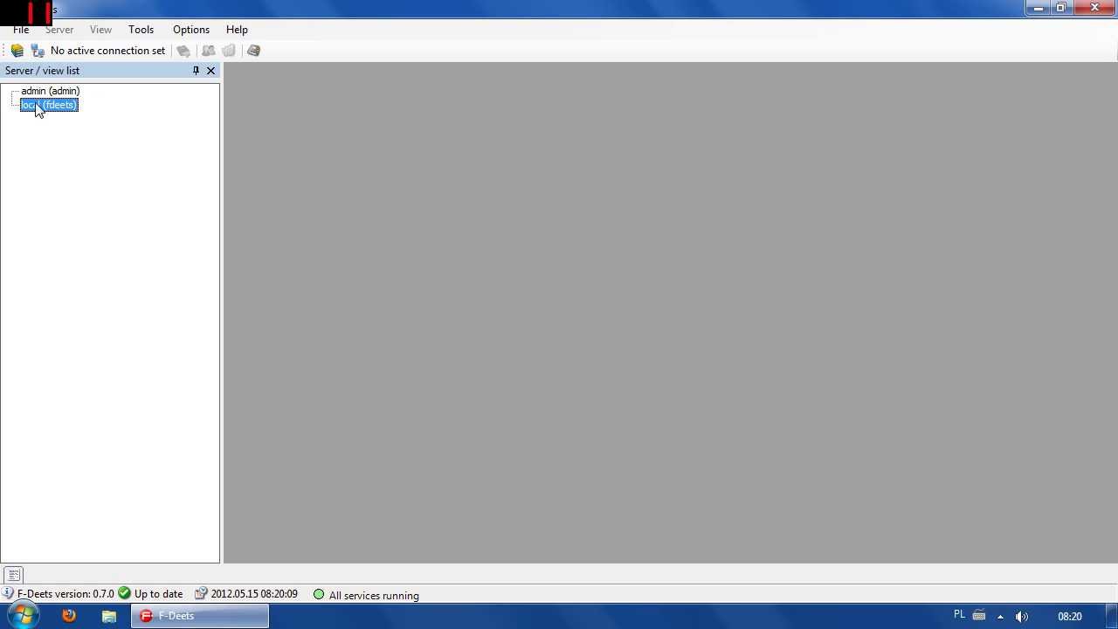
double_click(53, 104)
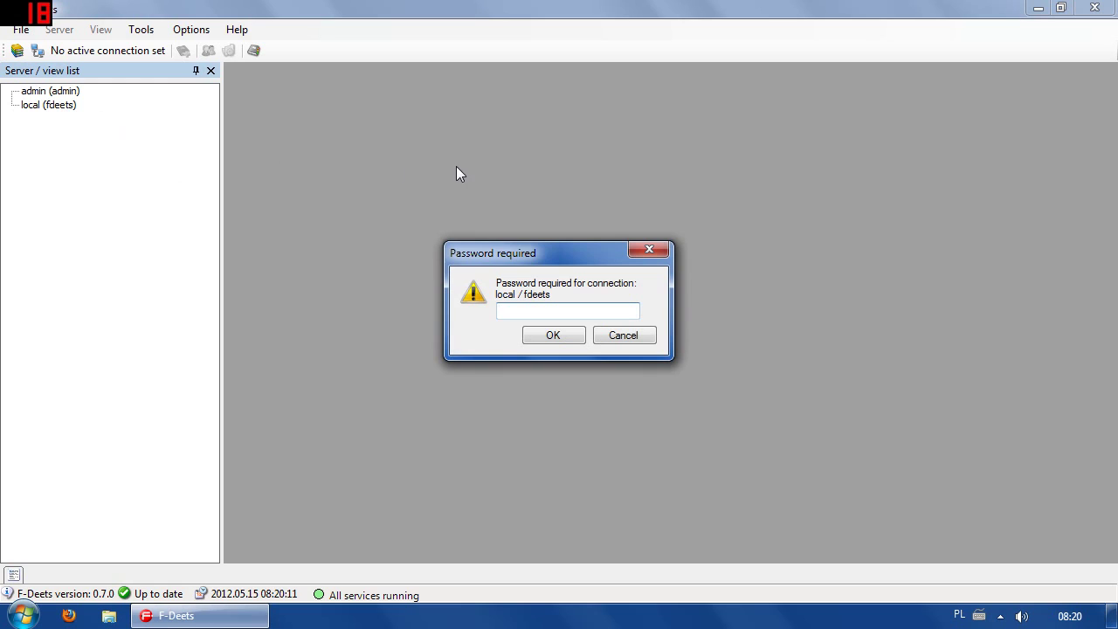
text(1234)
key(Return)
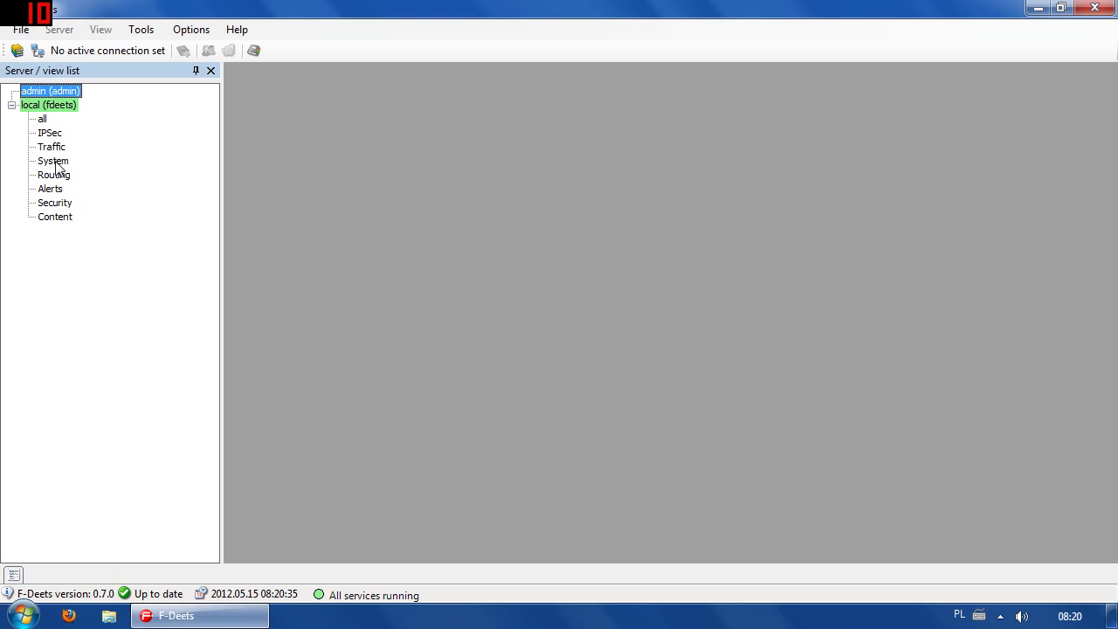
Browse the Content, Alerts, Routing and System views, ending on Traffic.
click(52, 218)
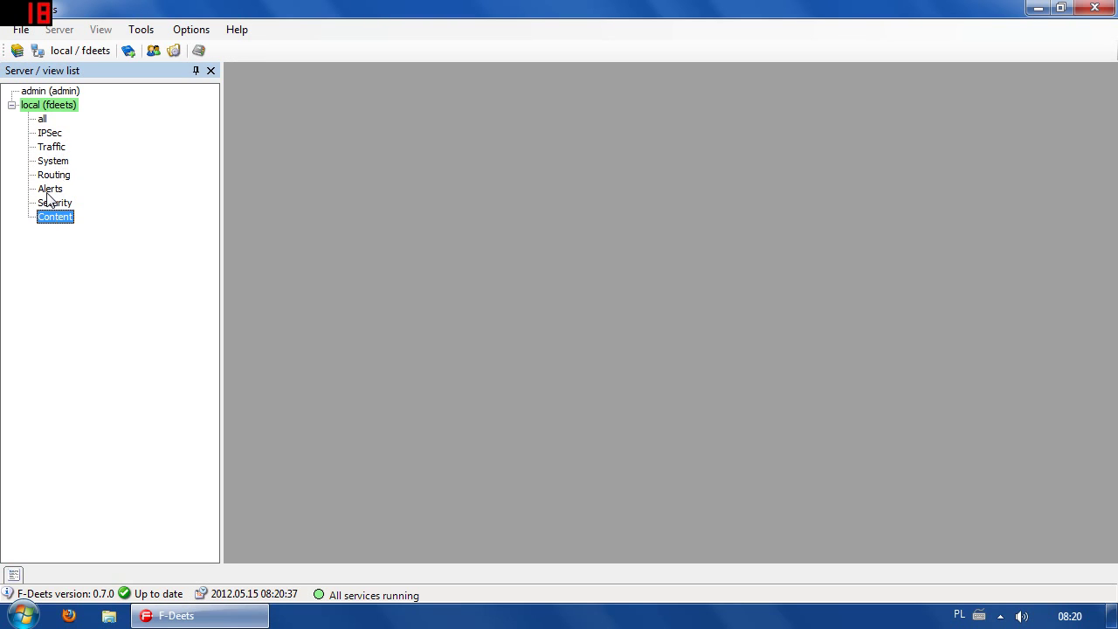
click(48, 191)
click(54, 177)
click(54, 164)
click(53, 151)
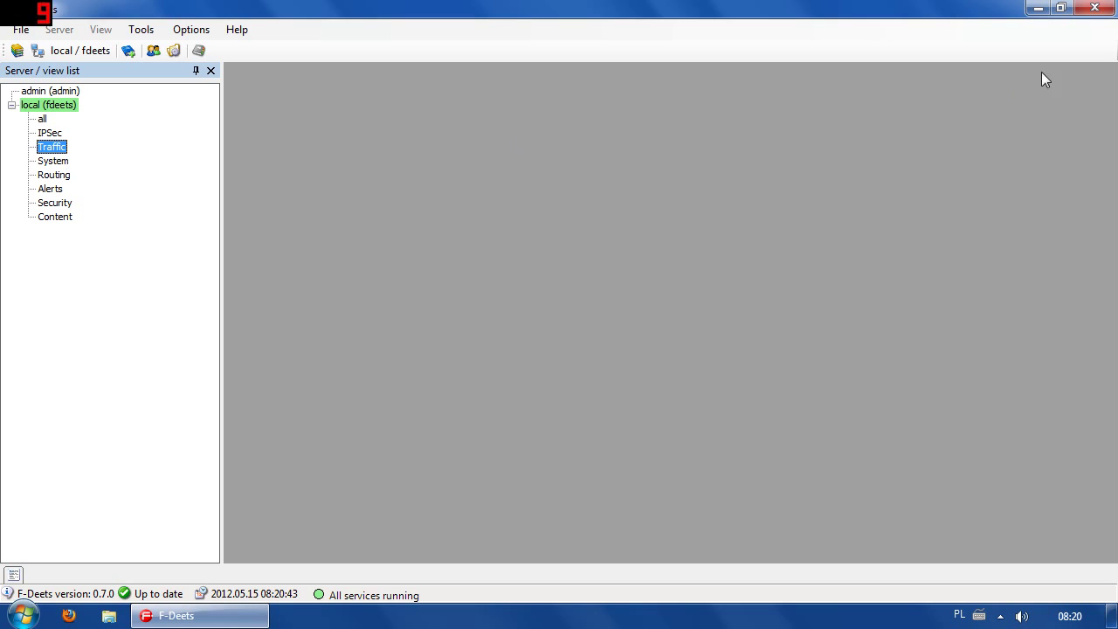
Minimize F-Deets, dismiss the Start menu, and open the Windows 7 (C:) drive.
click(1042, 8)
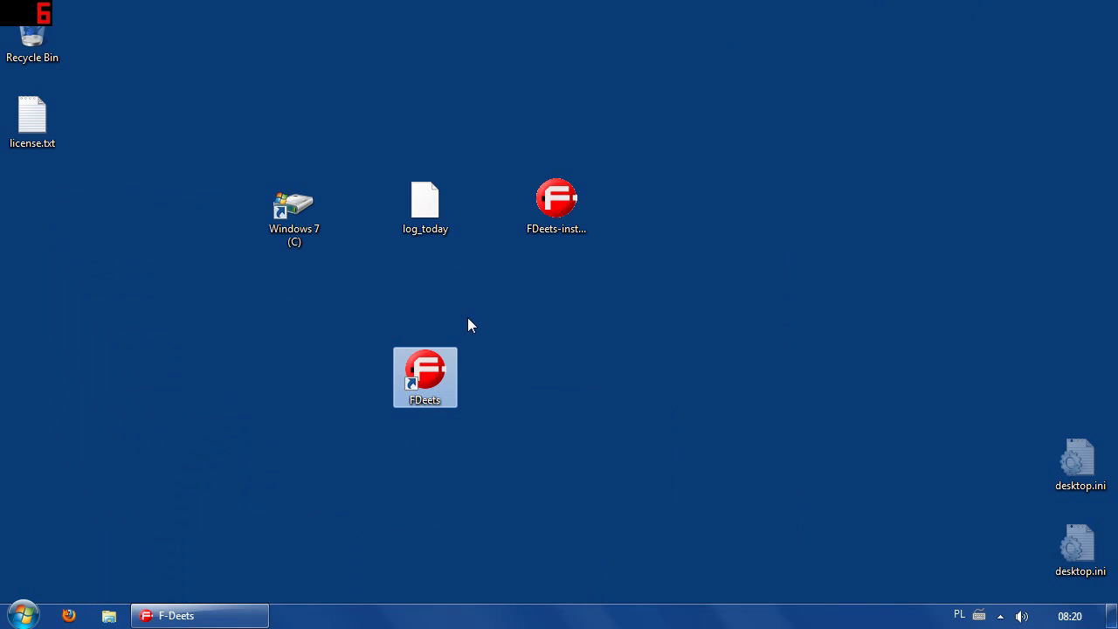
click(291, 218)
key(super)
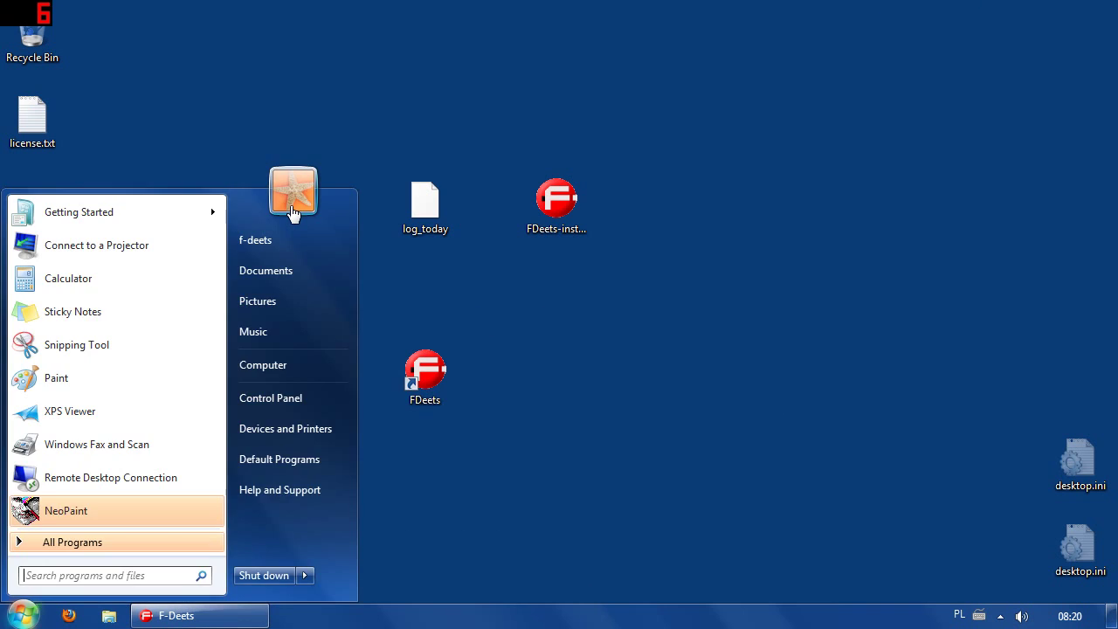
click(368, 106)
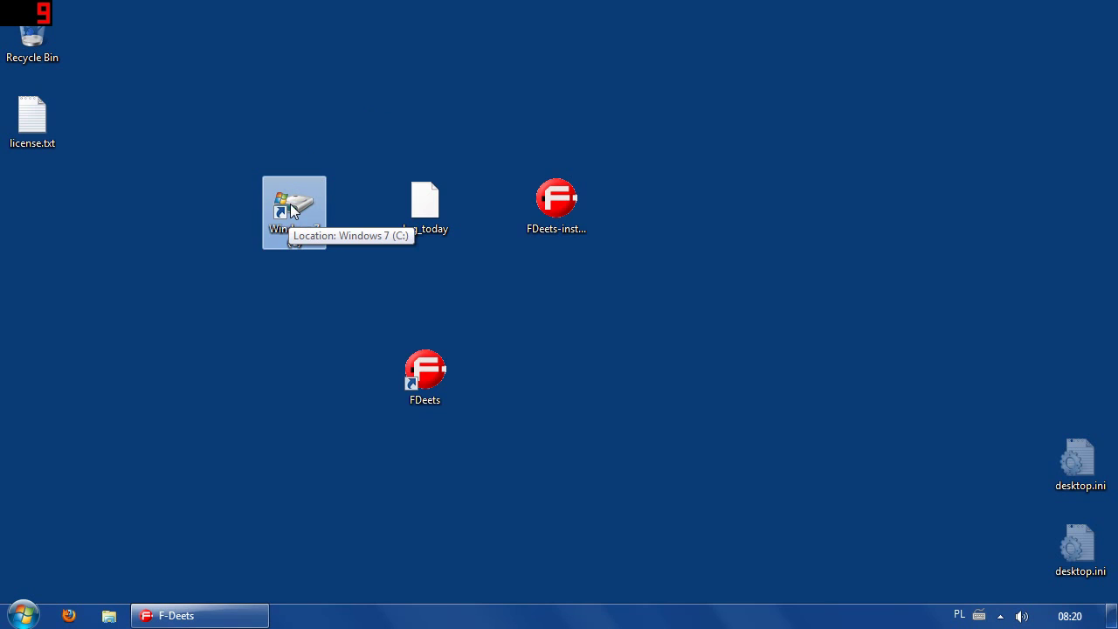
double_click(291, 209)
Navigate to C:\ProgramData\FDeets\logs in Explorer.
double_click(468, 390)
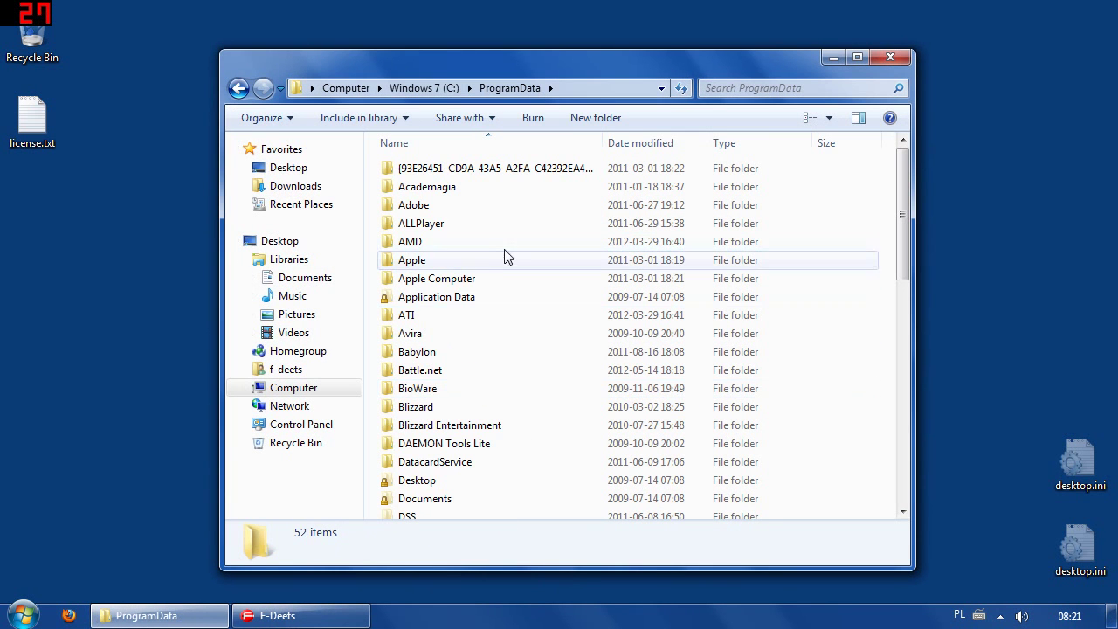
key(f)
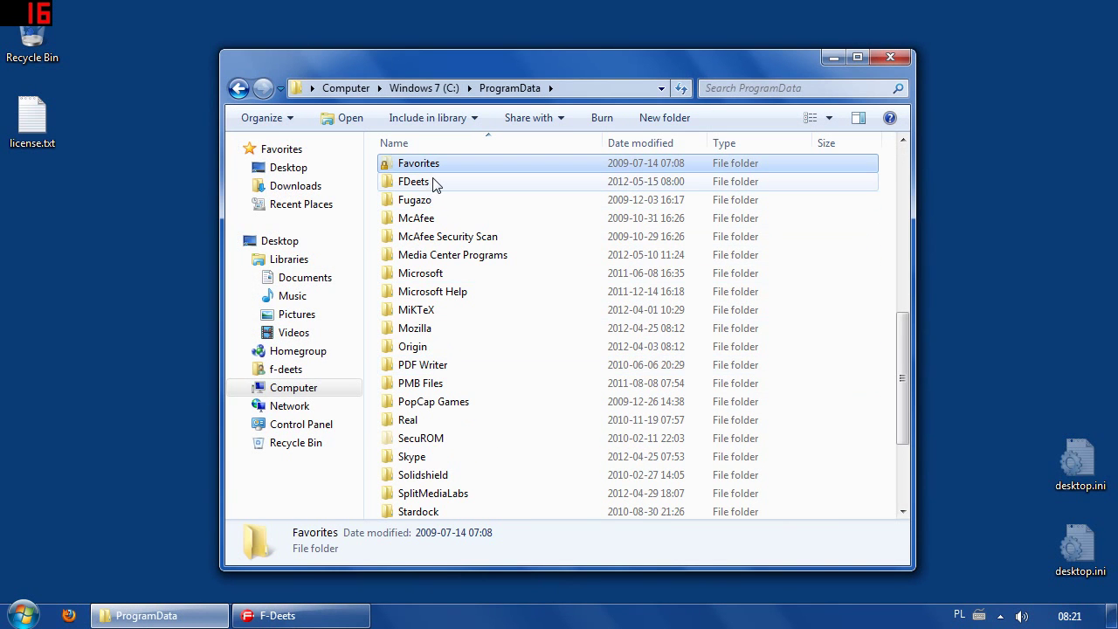
double_click(436, 186)
double_click(428, 243)
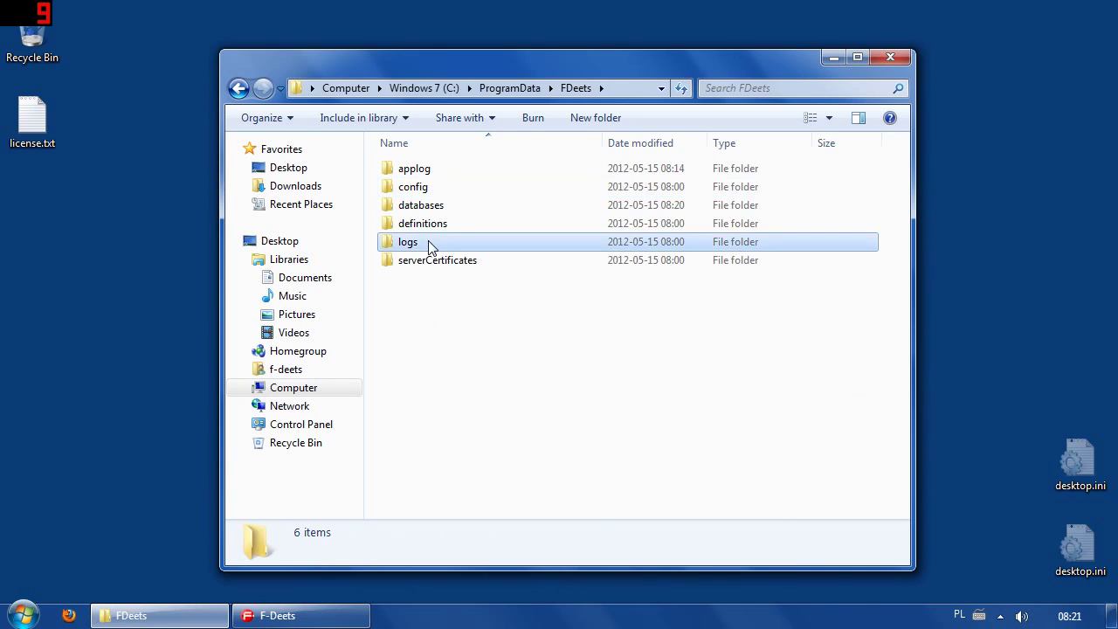
Drag the log_today file from the desktop into the logs folder.
drag(472, 49, 716, 267)
click(426, 207)
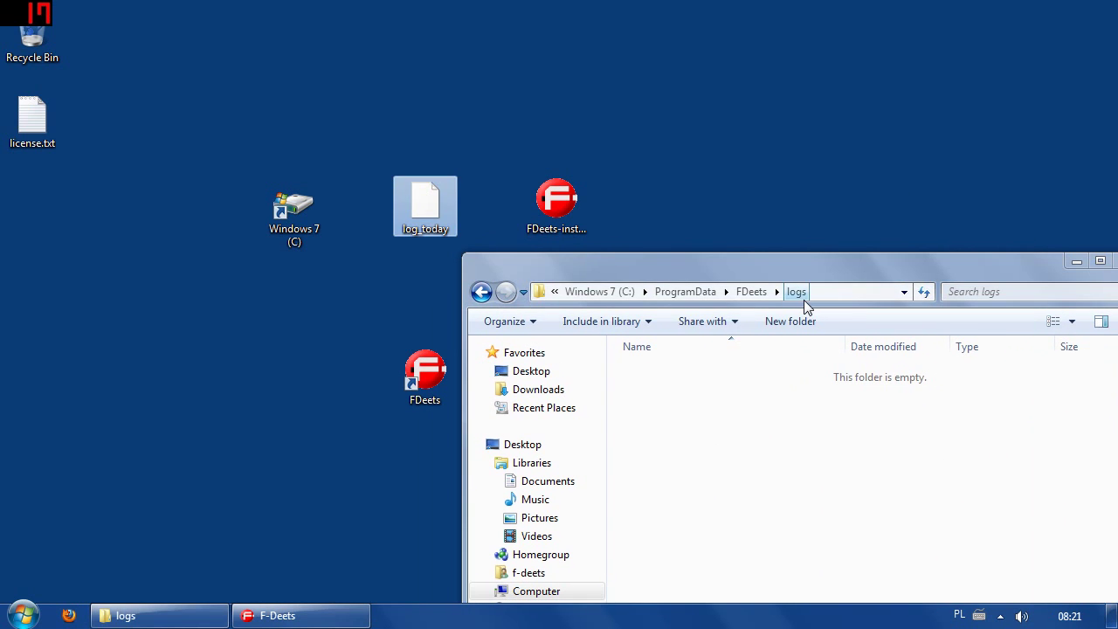
drag(707, 262, 715, 92)
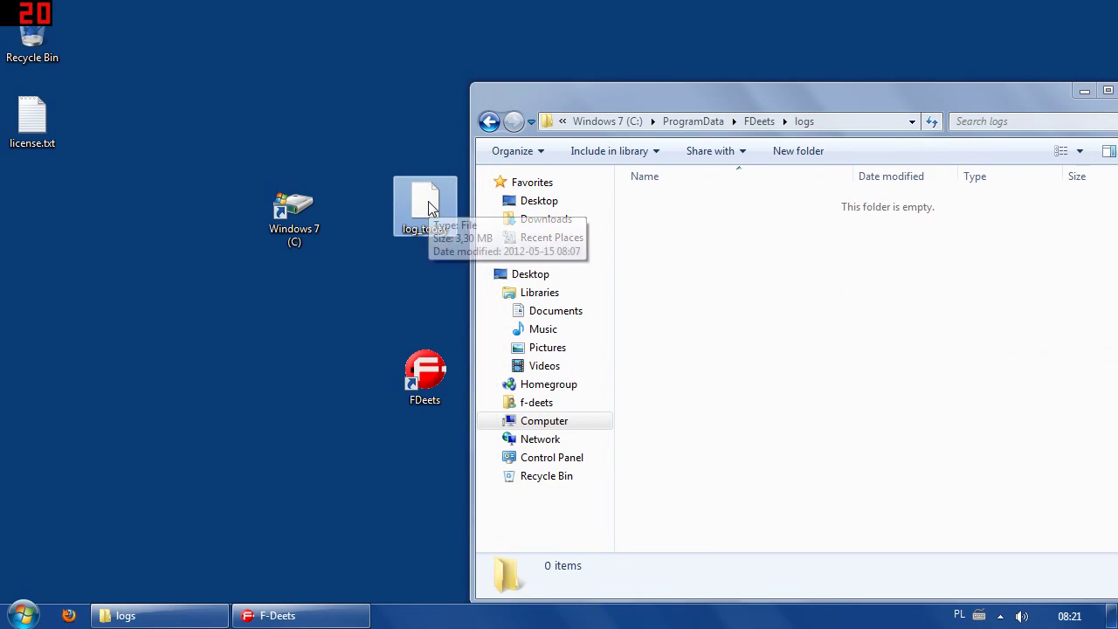
drag(424, 214, 833, 300)
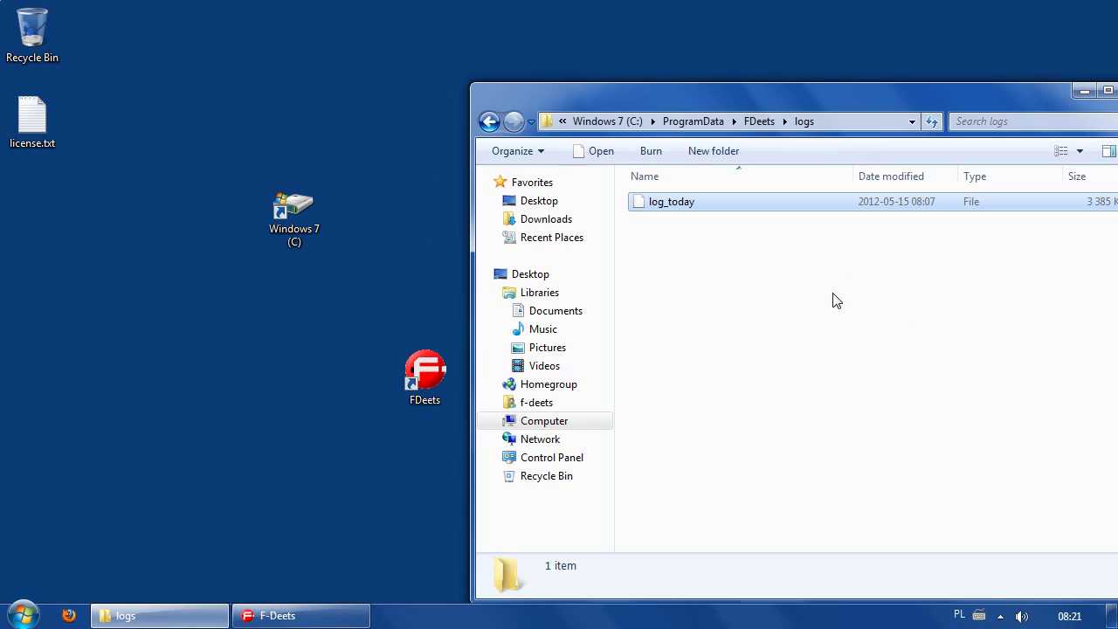
drag(688, 102, 348, 68)
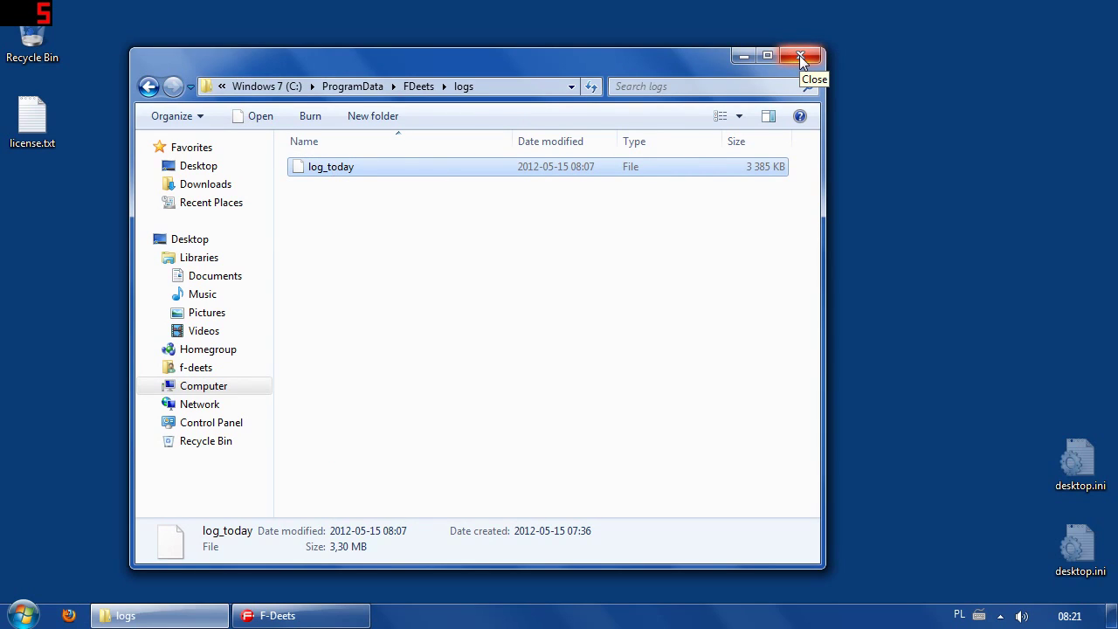
click(517, 358)
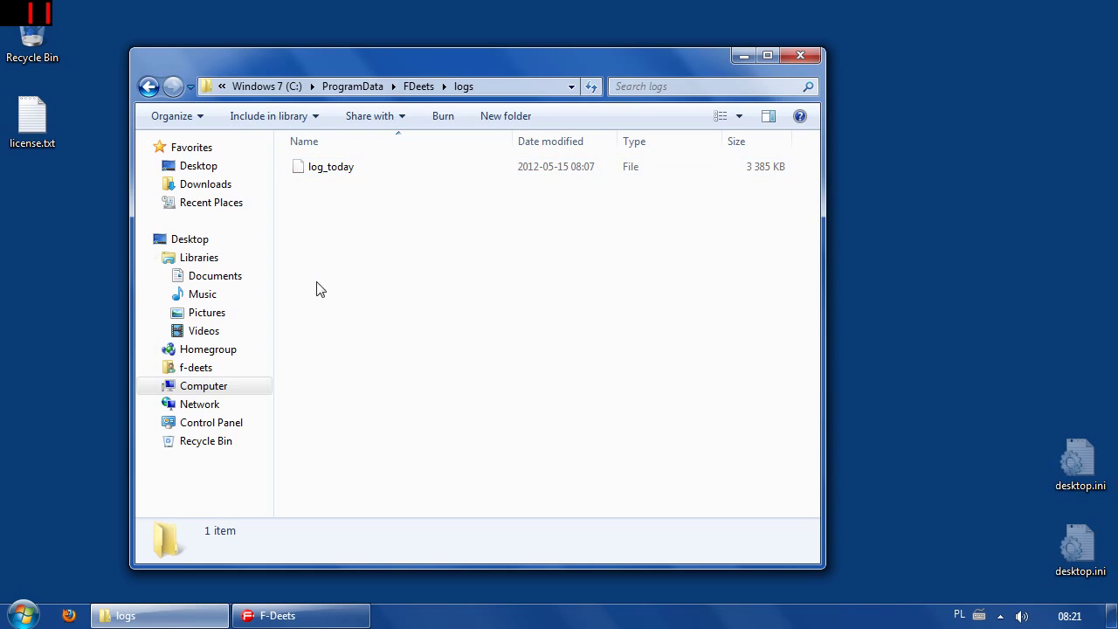
View the FDeets databases folder, then close Explorer and restore F-Deets.
click(418, 86)
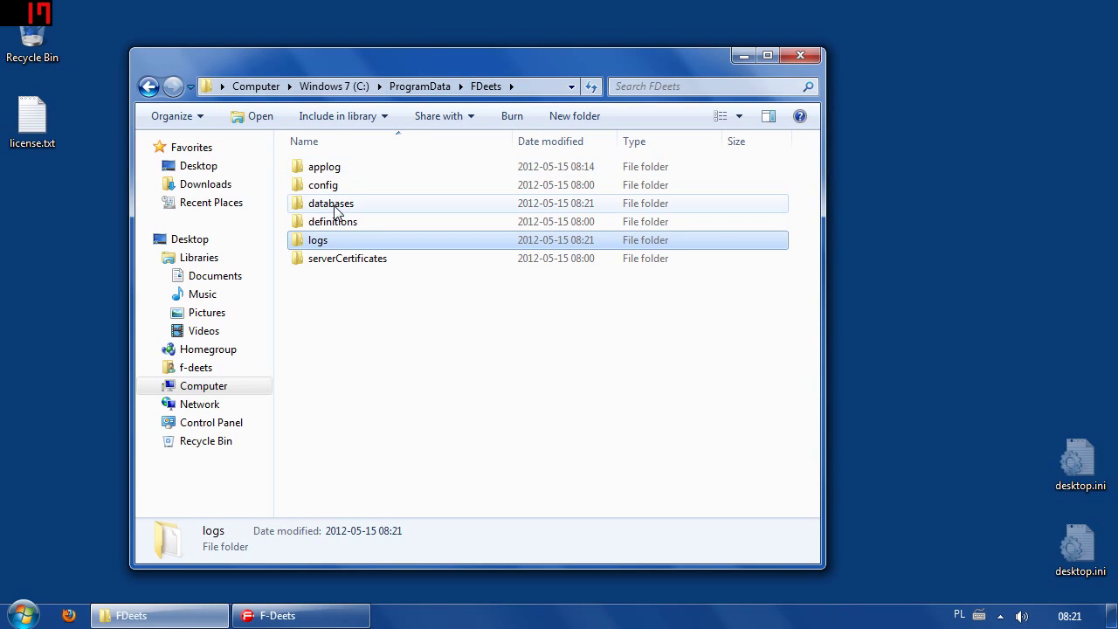
double_click(367, 210)
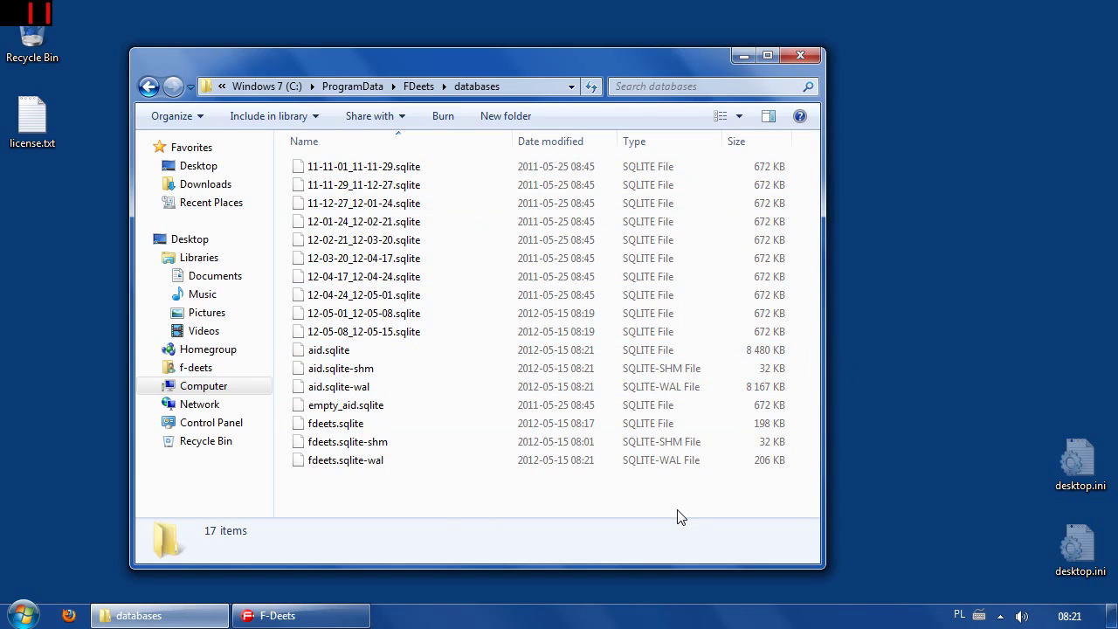
click(800, 56)
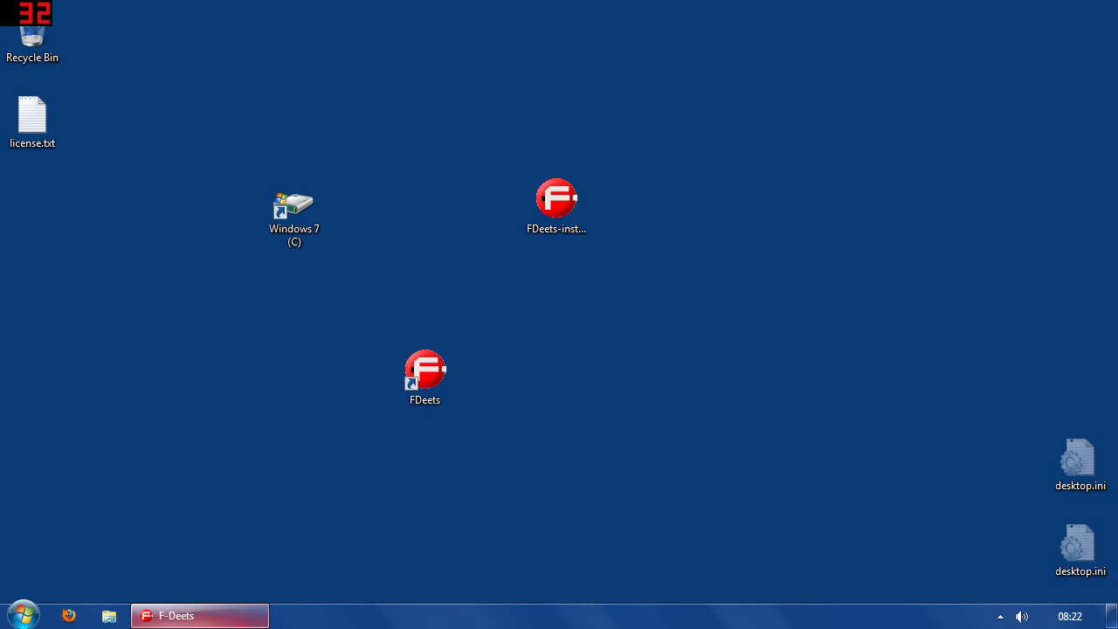
click(192, 616)
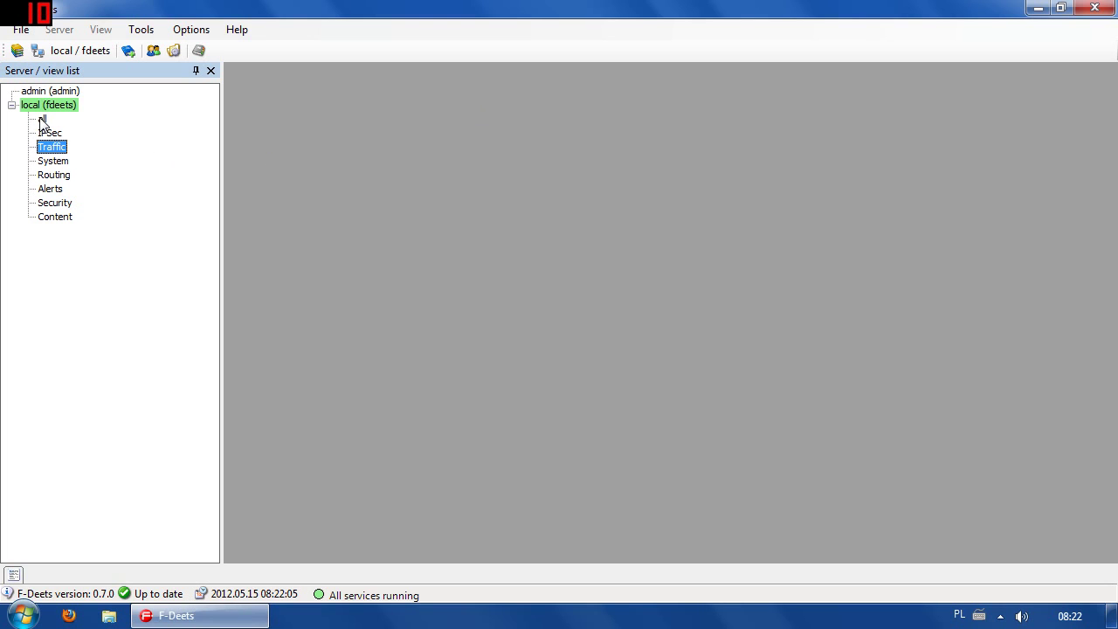
Open the local server's all view and search logs over the last 6 hours.
click(42, 119)
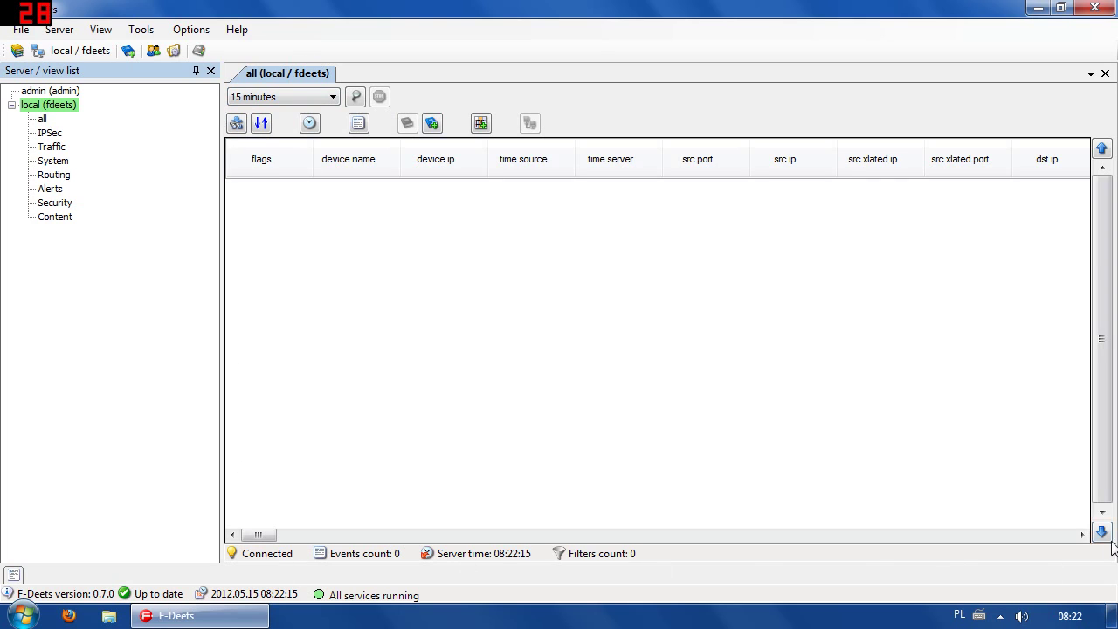
click(302, 98)
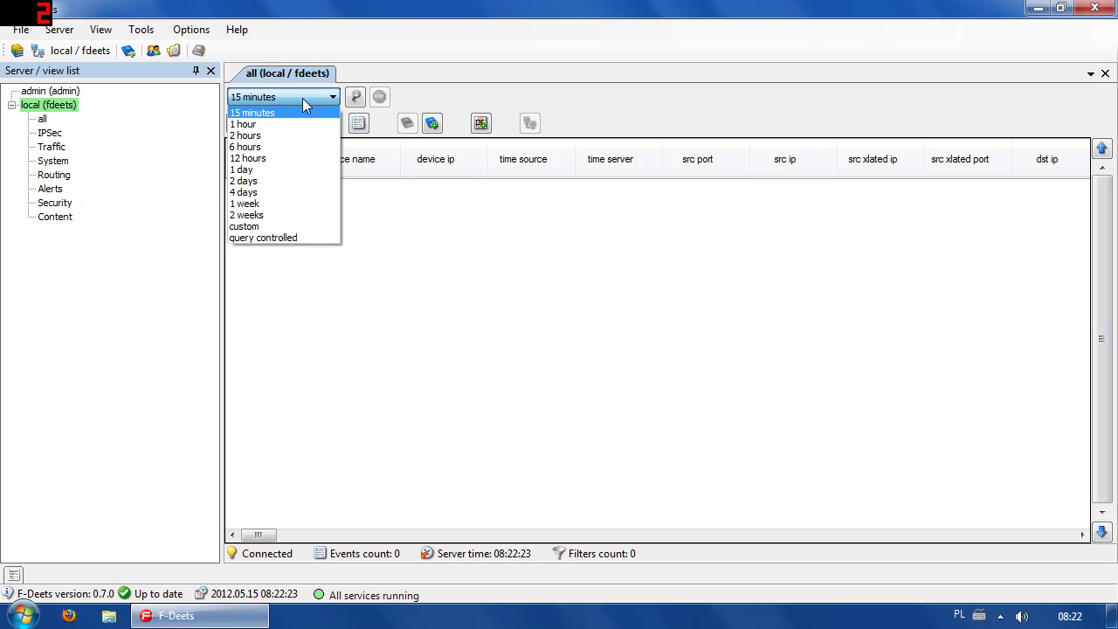
click(257, 114)
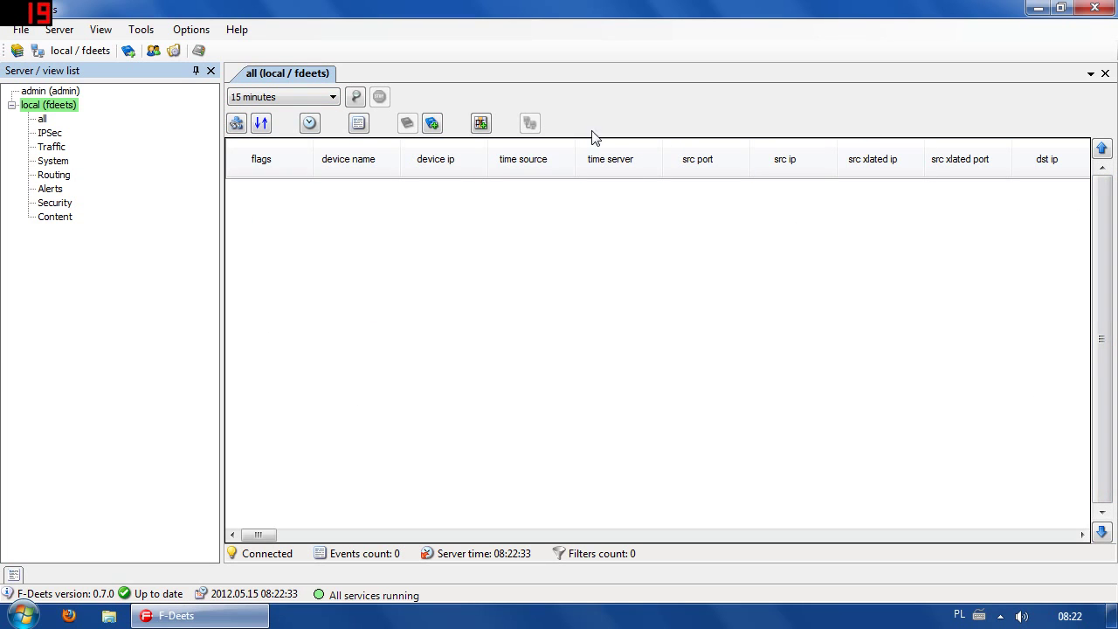
mouse_move(262, 534)
mouse_down()
mouse_move(1061, 524)
mouse_move(255, 535)
mouse_up()
click(257, 95)
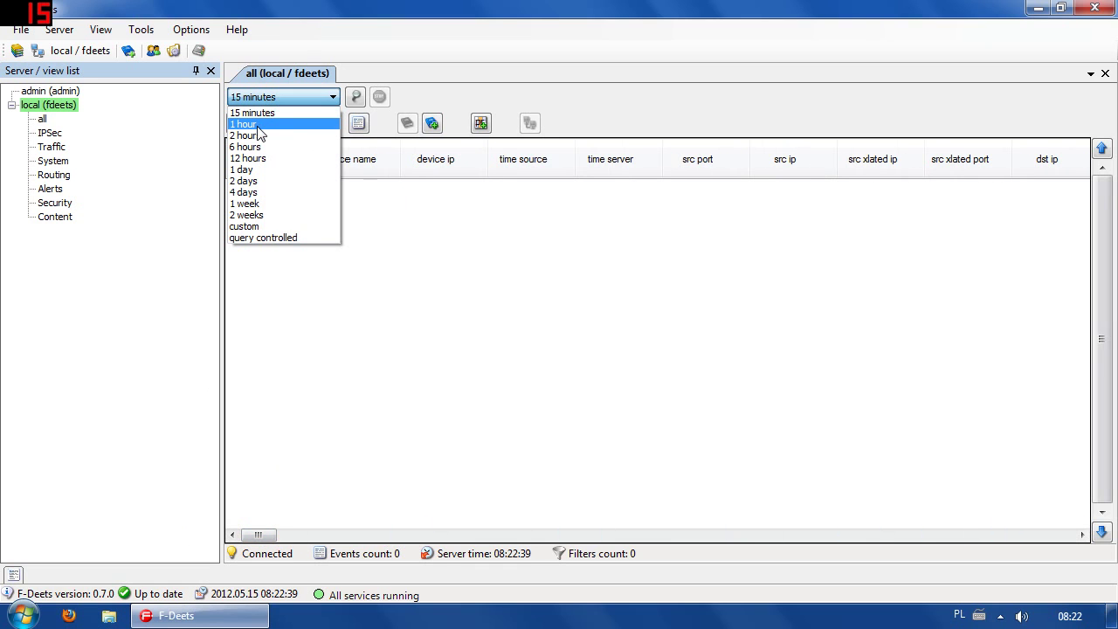
click(256, 135)
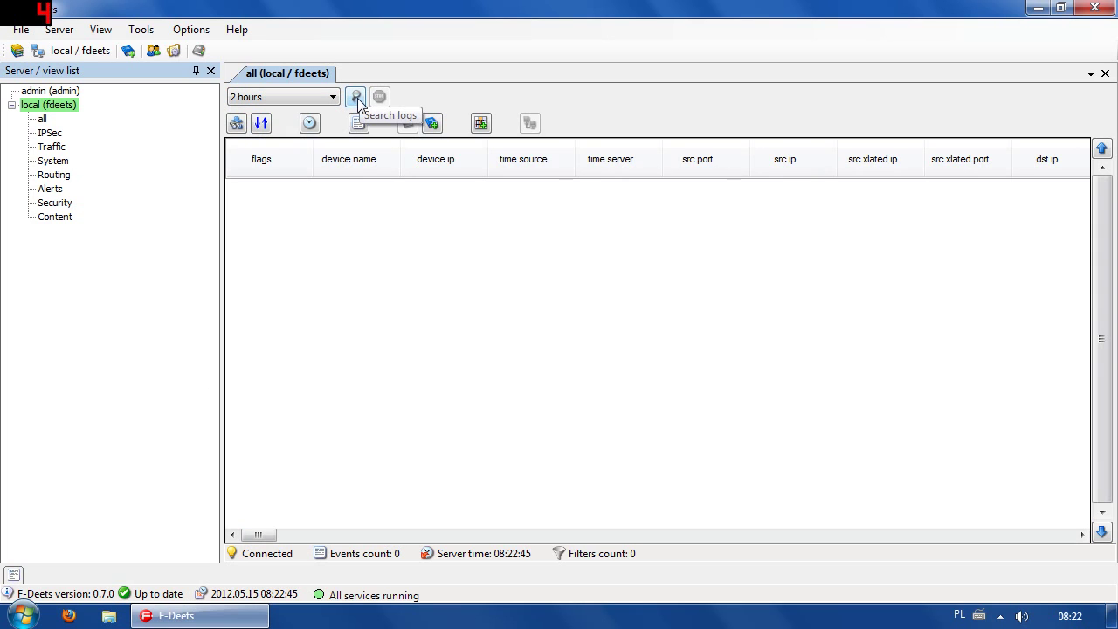
click(300, 92)
click(281, 144)
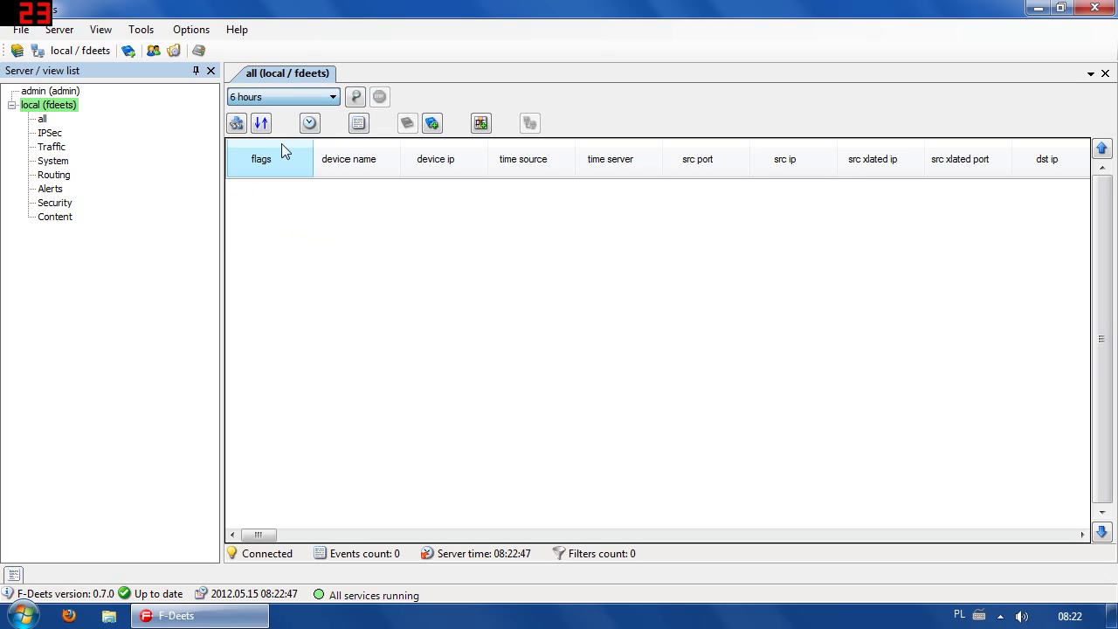
click(356, 97)
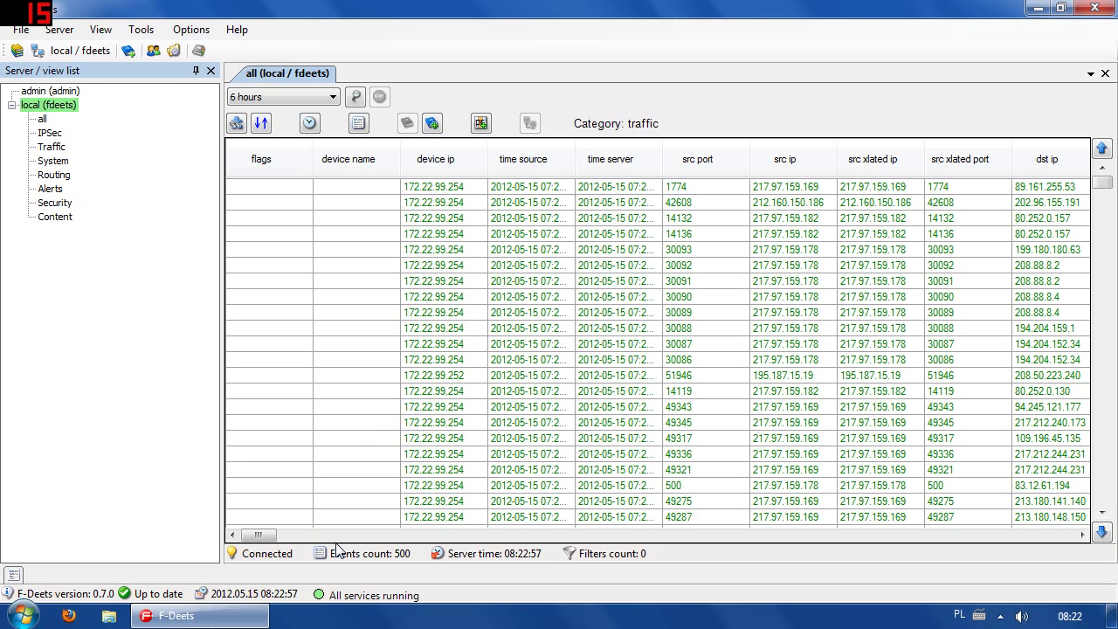
Select the src port 42608 event and widen the time source column to show full timestamps.
mouse_move(258, 536)
mouse_down()
mouse_move(349, 536)
mouse_move(301, 552)
mouse_move(265, 535)
mouse_up()
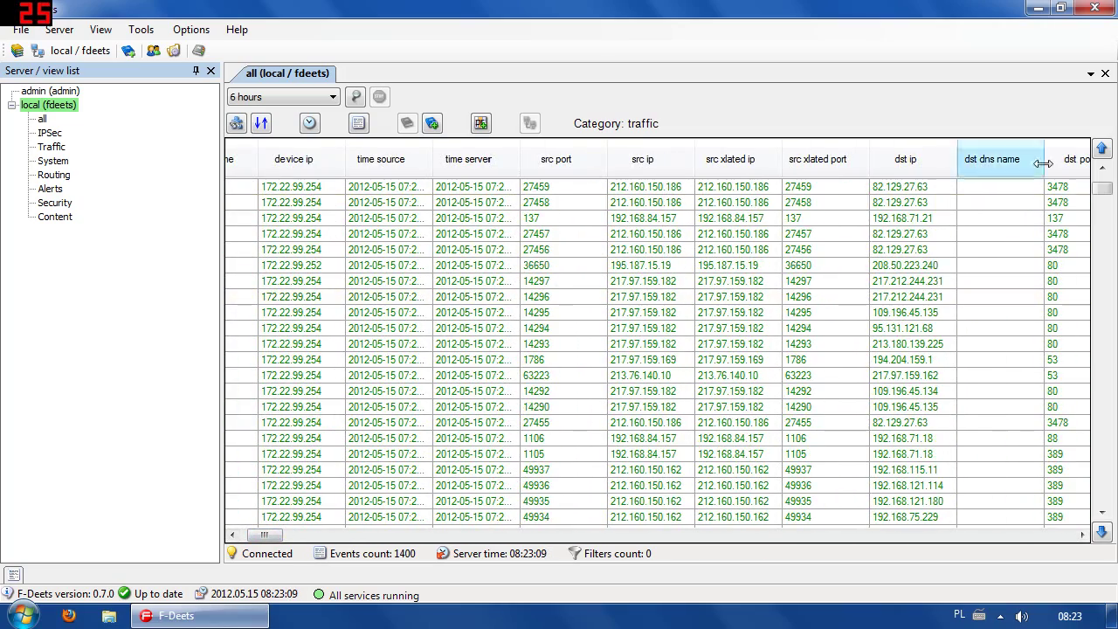
drag(1102, 189, 1106, 502)
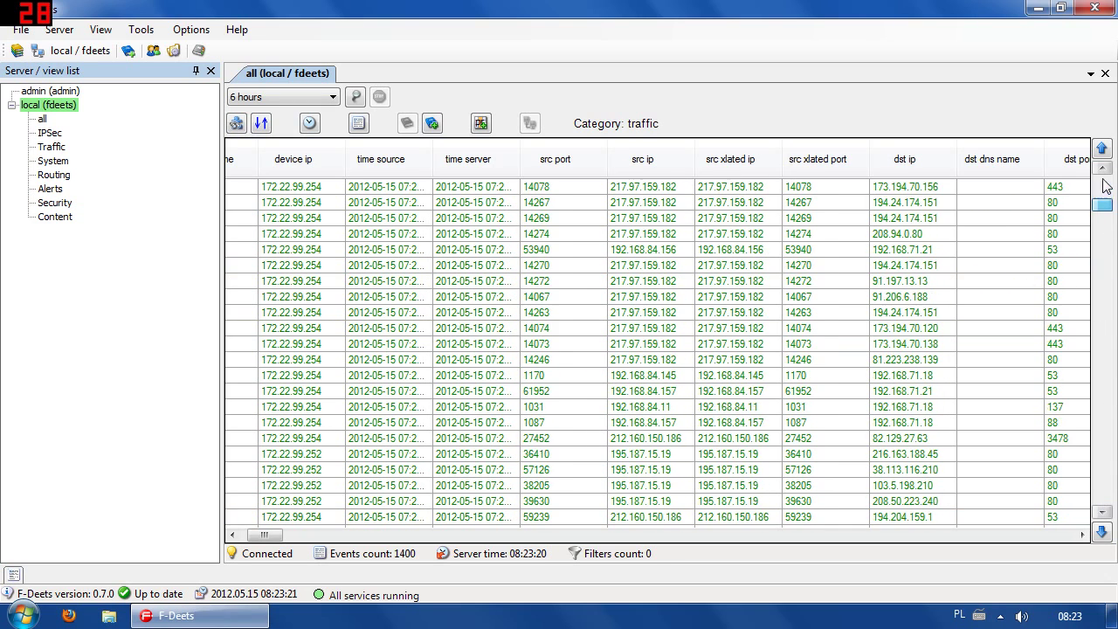
click(441, 204)
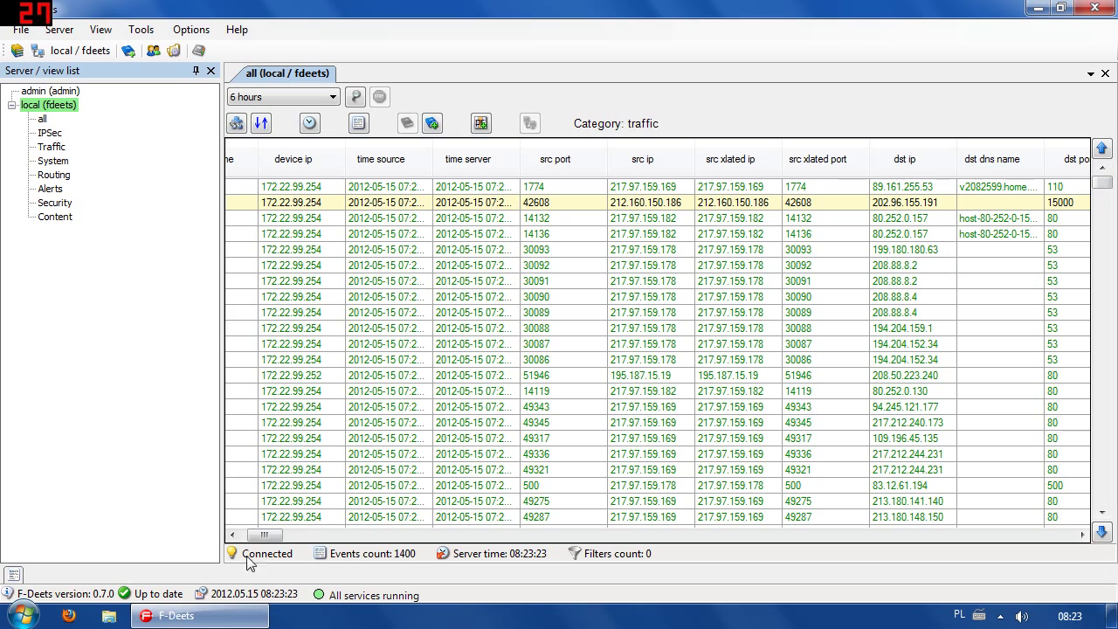
drag(262, 535, 251, 536)
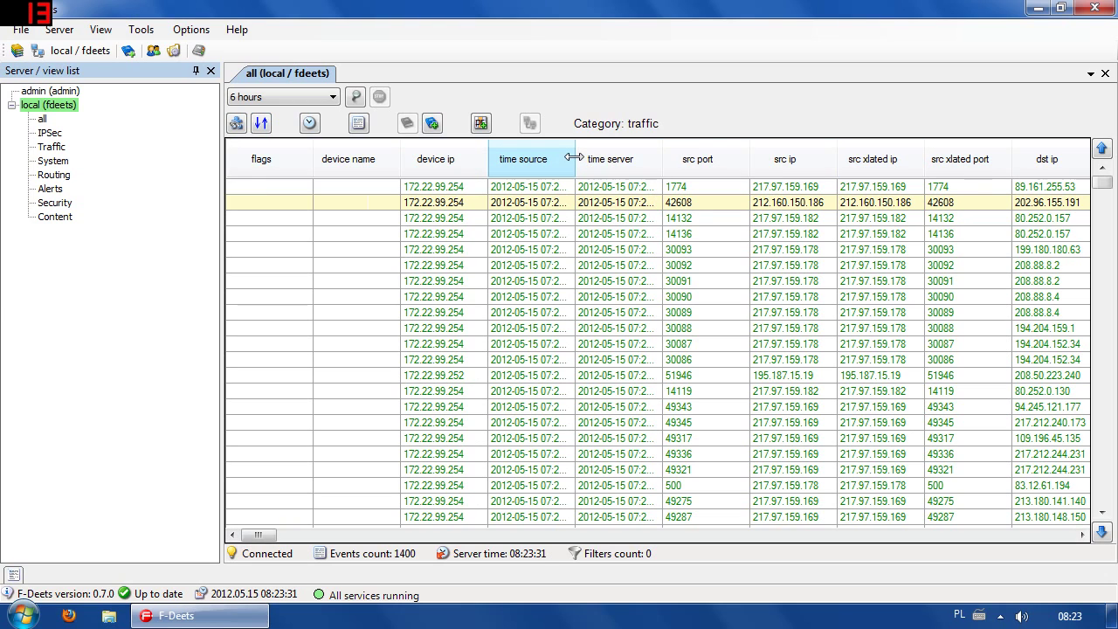
drag(574, 156, 590, 155)
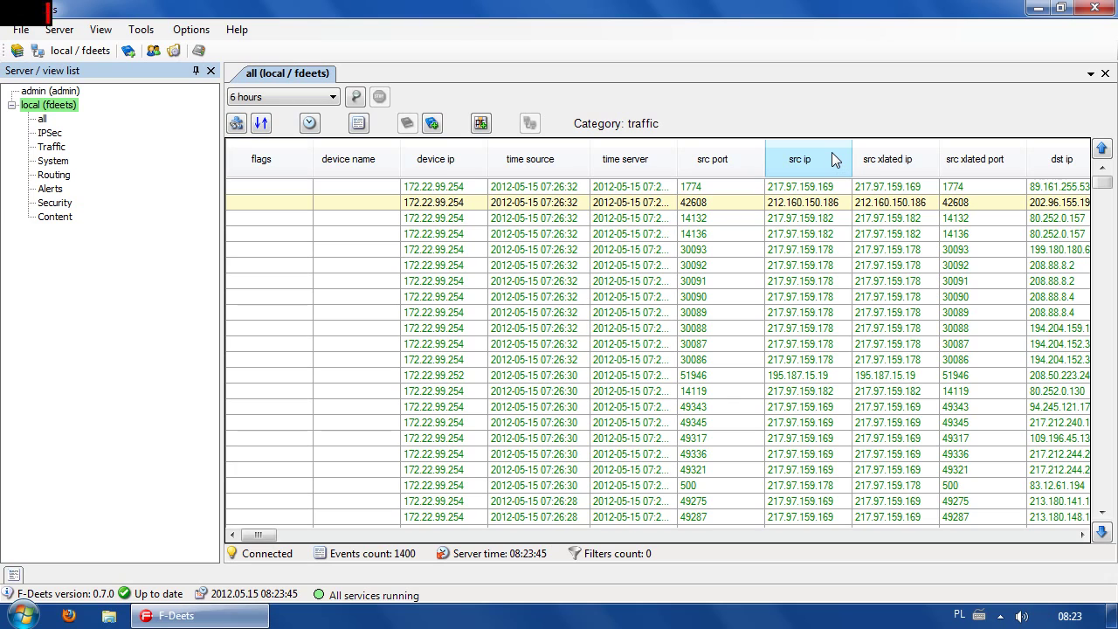
Open log details for the src port 30093 event and set log 11973 as reference.
double_click(549, 253)
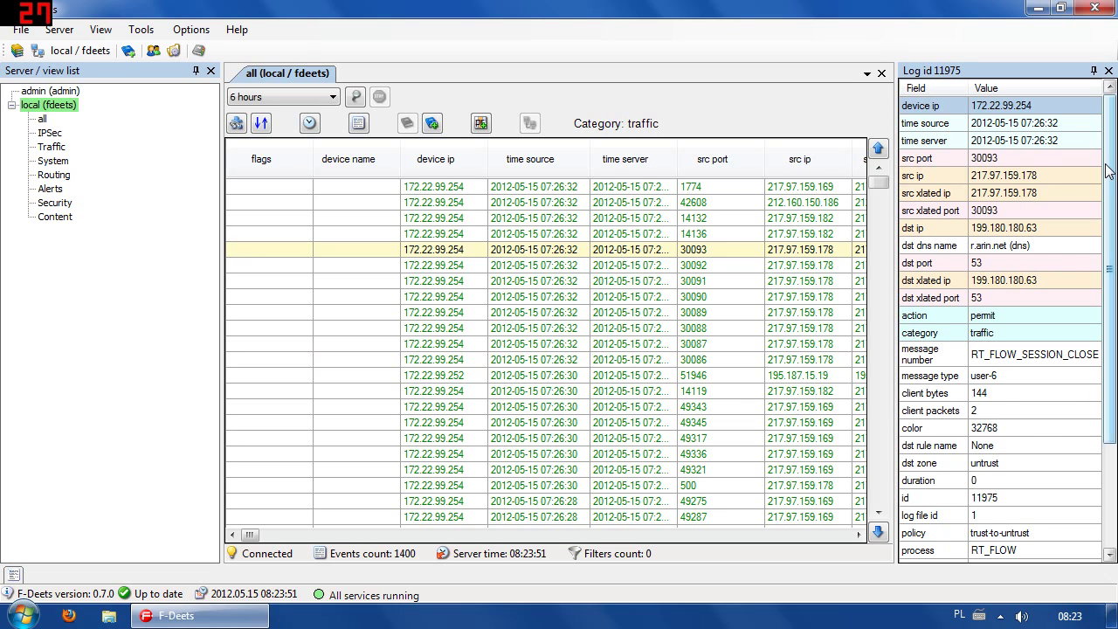
scroll(1112, 300, down, 3)
scroll(1111, 300, up, 2)
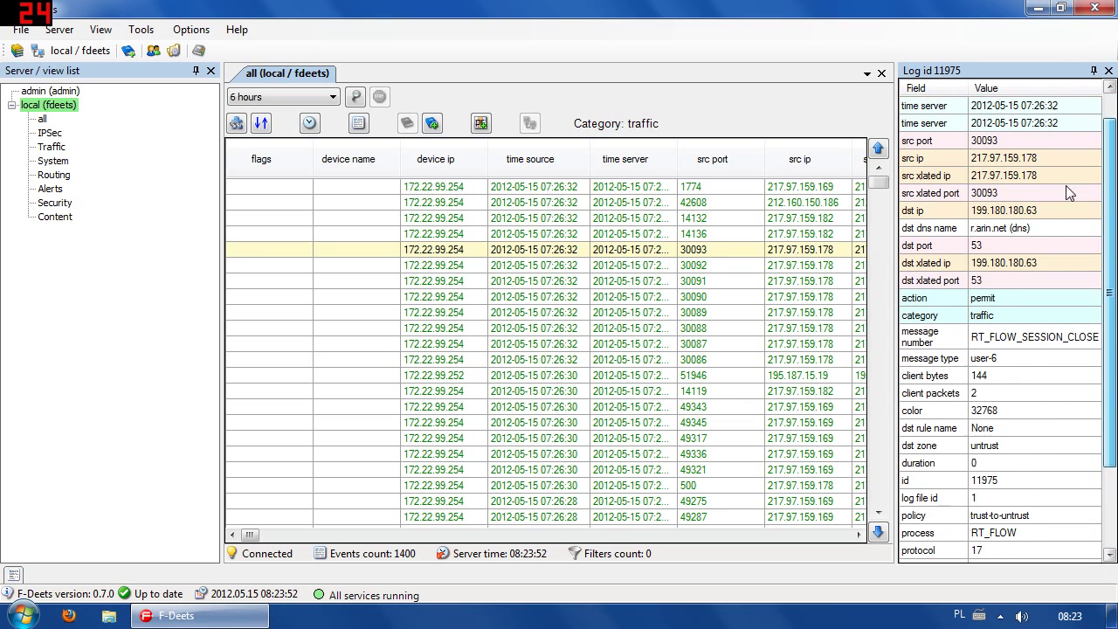
scroll(620, 255, up, 1)
right_click(618, 255)
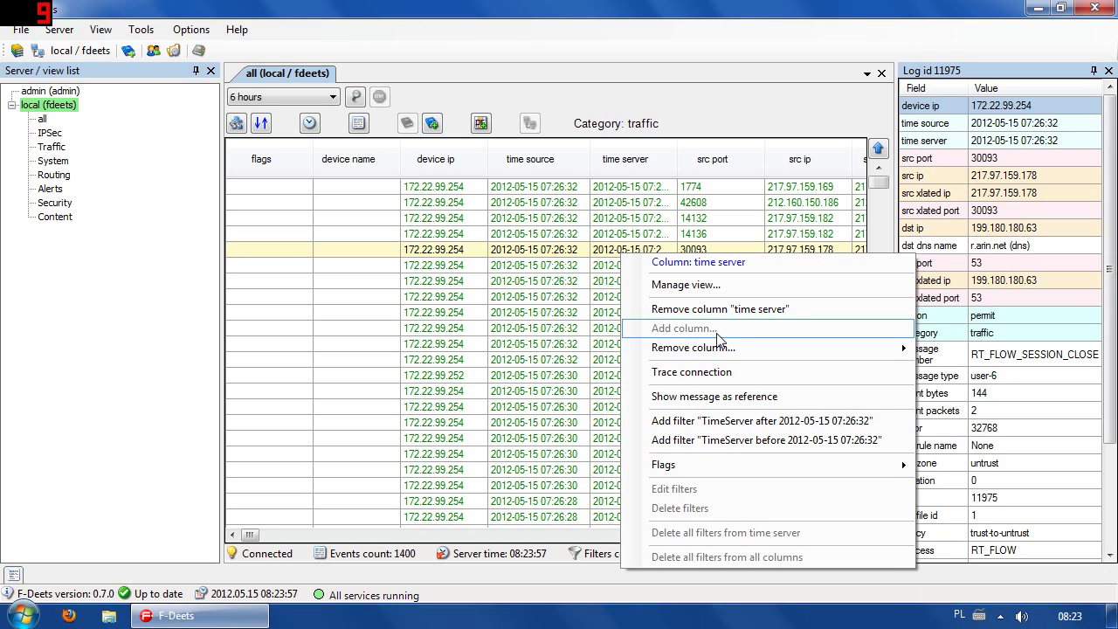
click(540, 282)
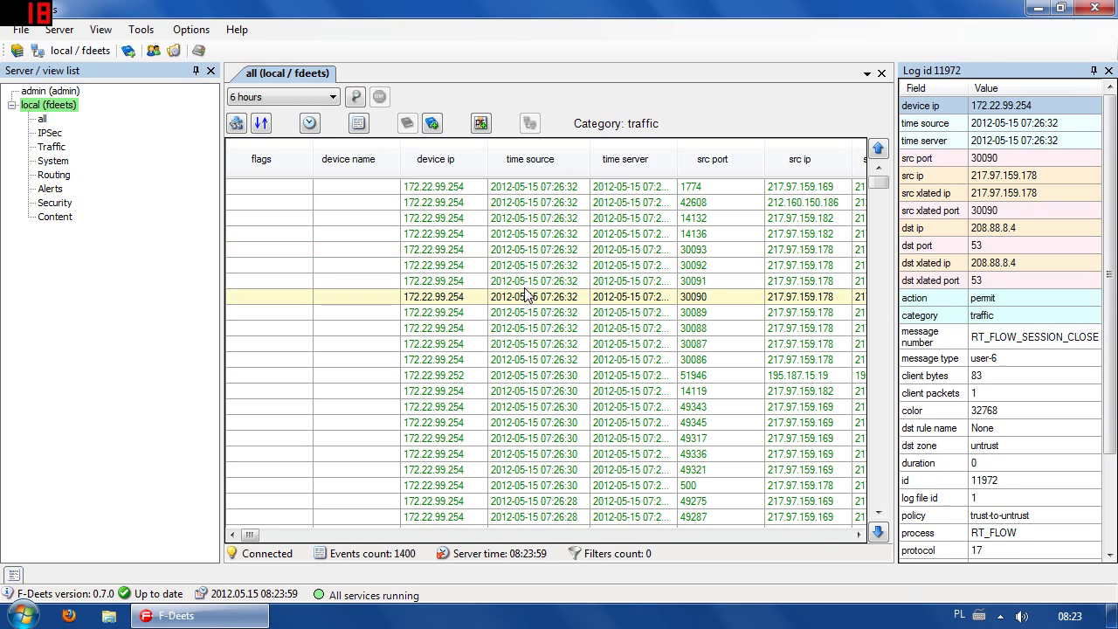
right_click(548, 287)
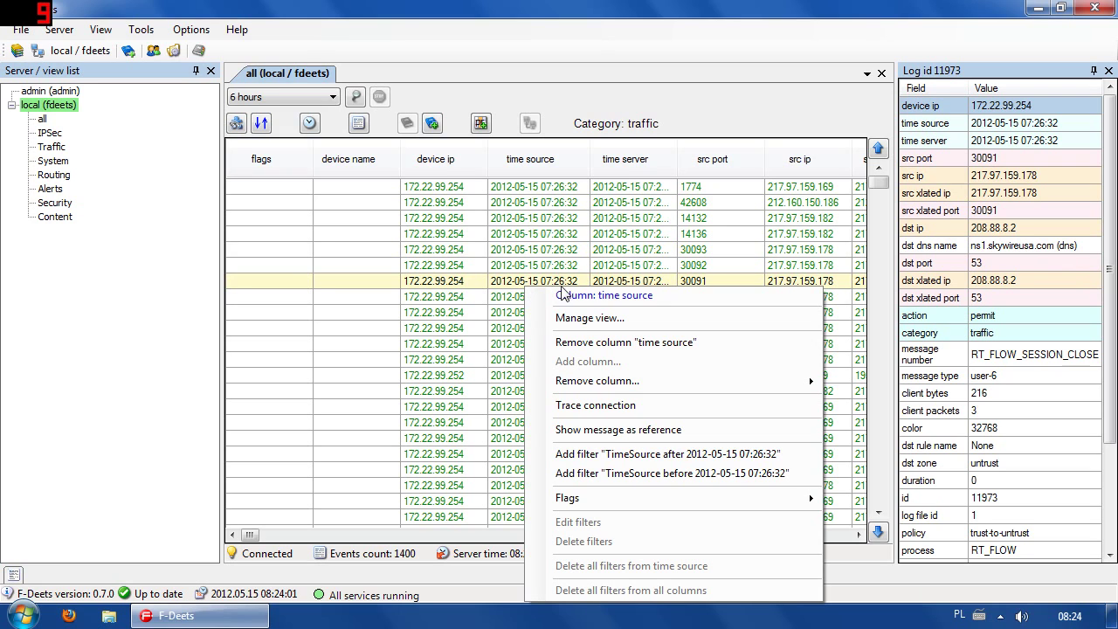
click(598, 429)
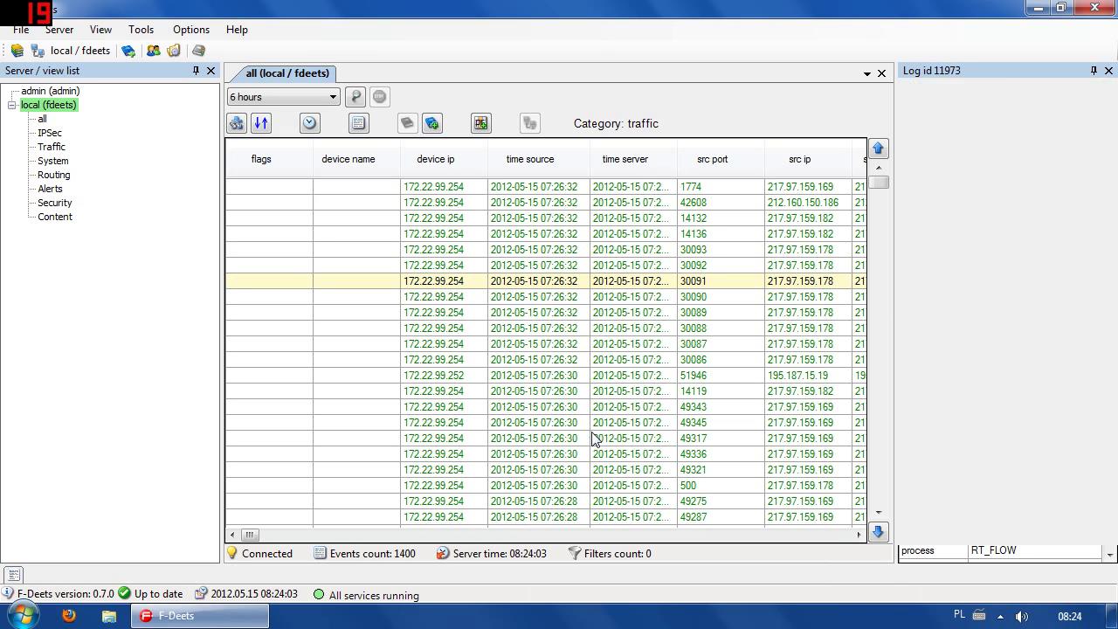
Dock the reference beside log details and compare other events, ending on log 11964.
drag(1012, 557, 976, 322)
drag(893, 314, 672, 324)
click(416, 331)
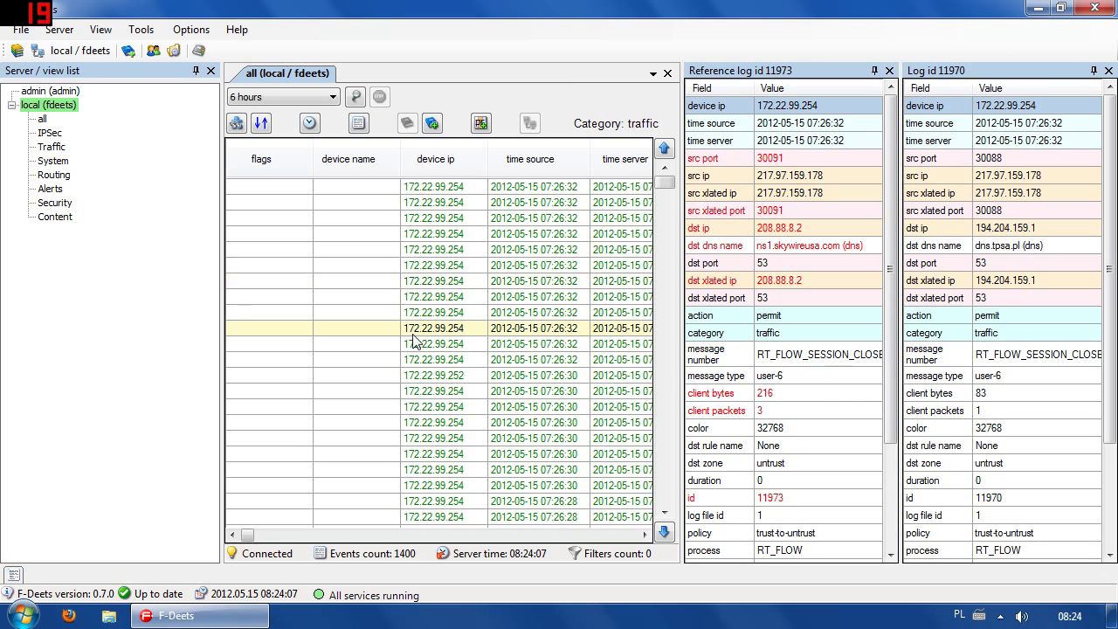
key(Down)
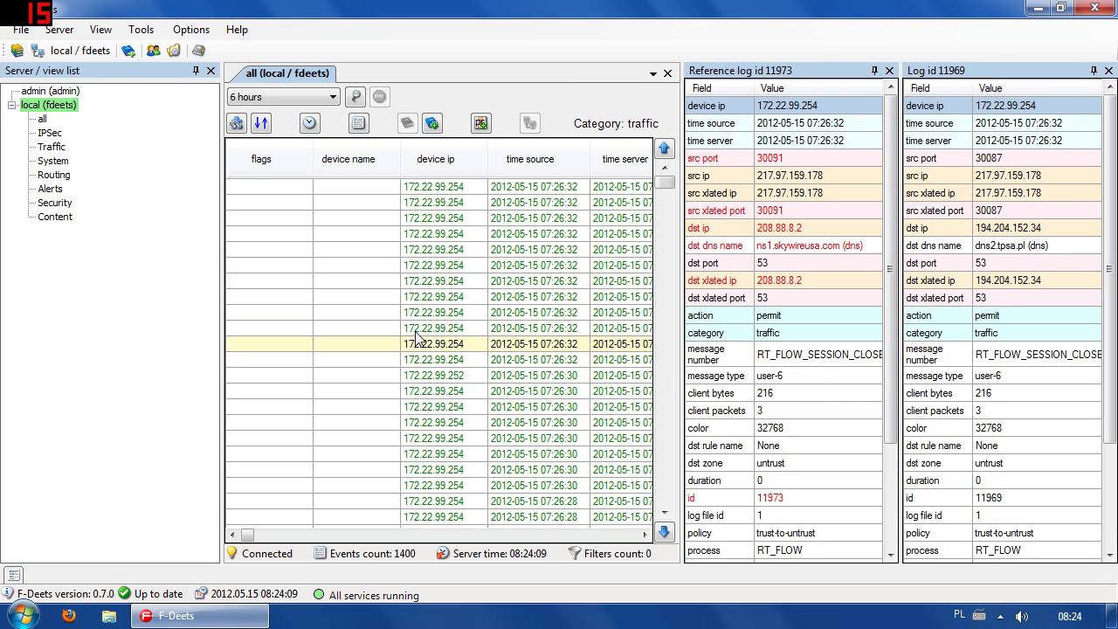
key(Up)
key(Up)
key(Up)
key(Up)
key(Up)
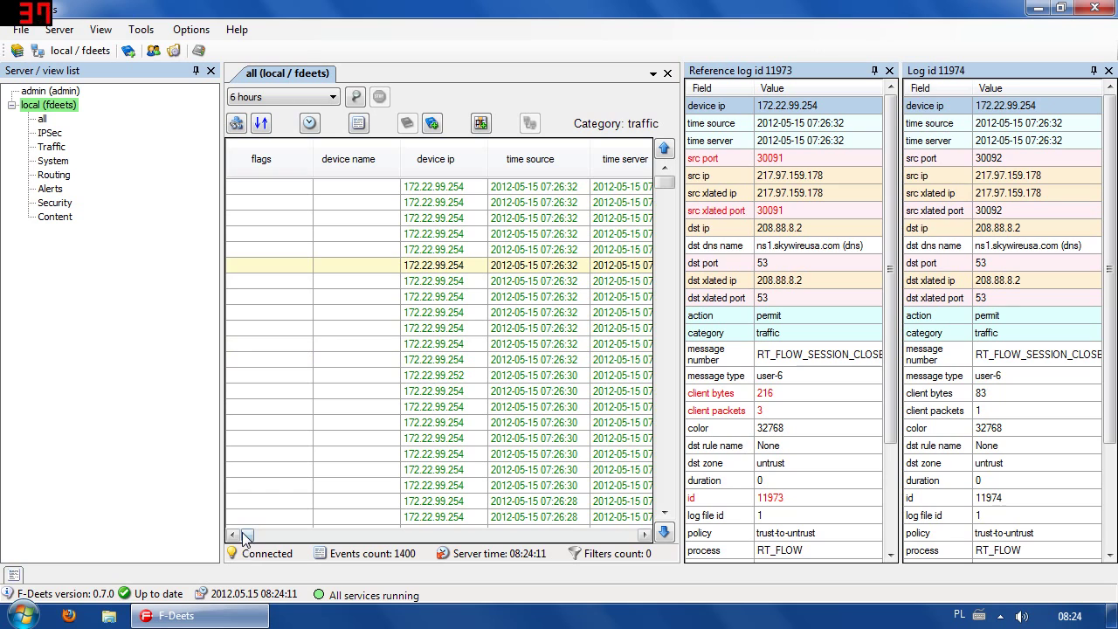
drag(245, 537, 259, 536)
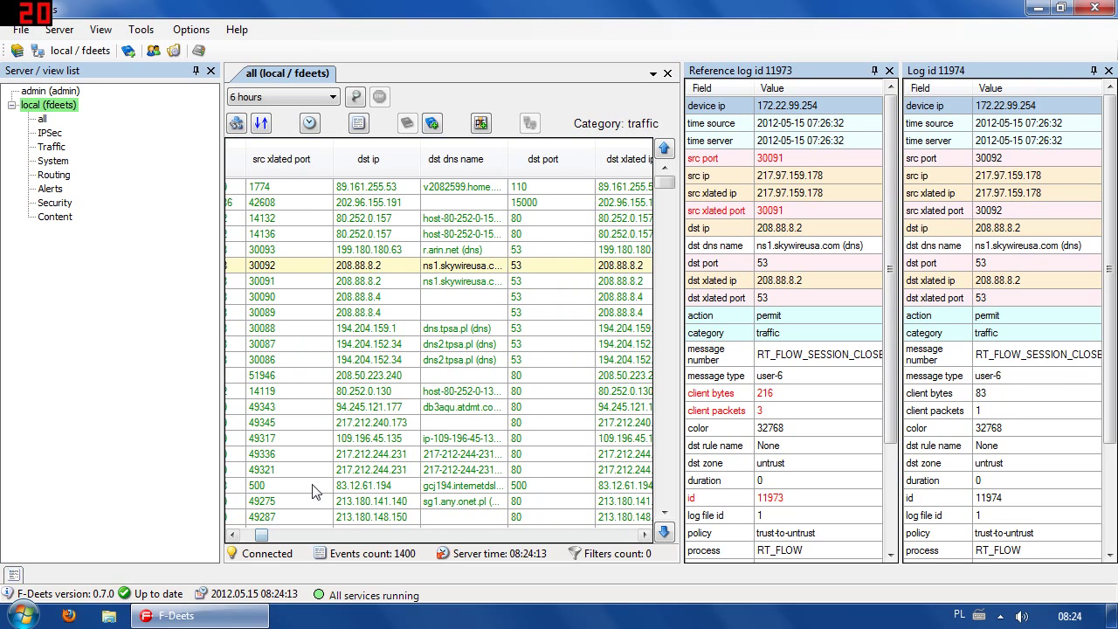
click(347, 397)
click(347, 424)
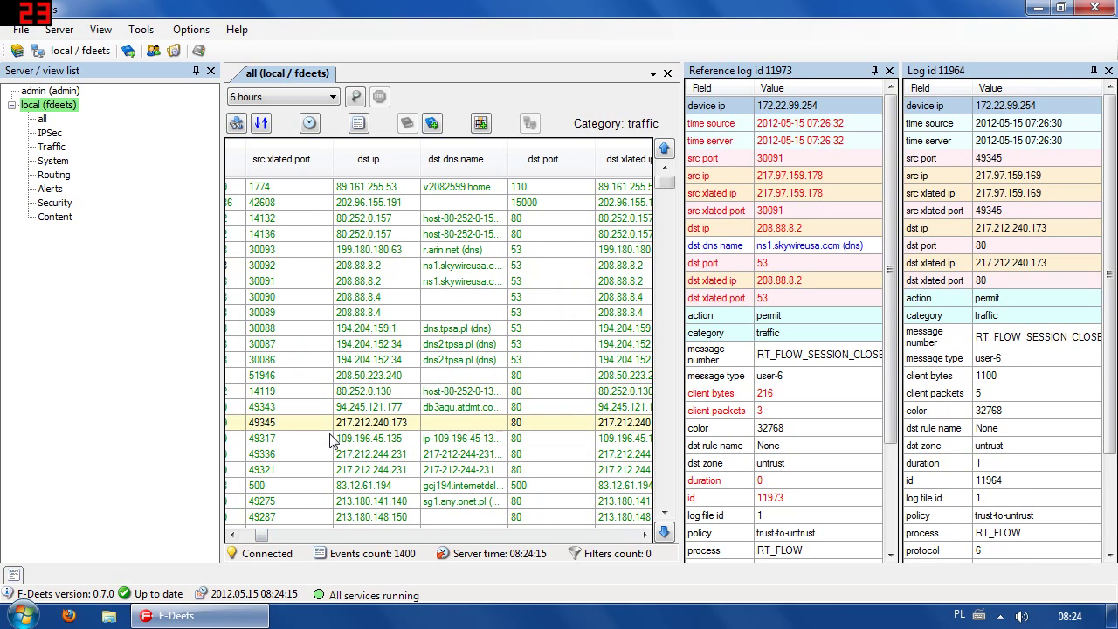